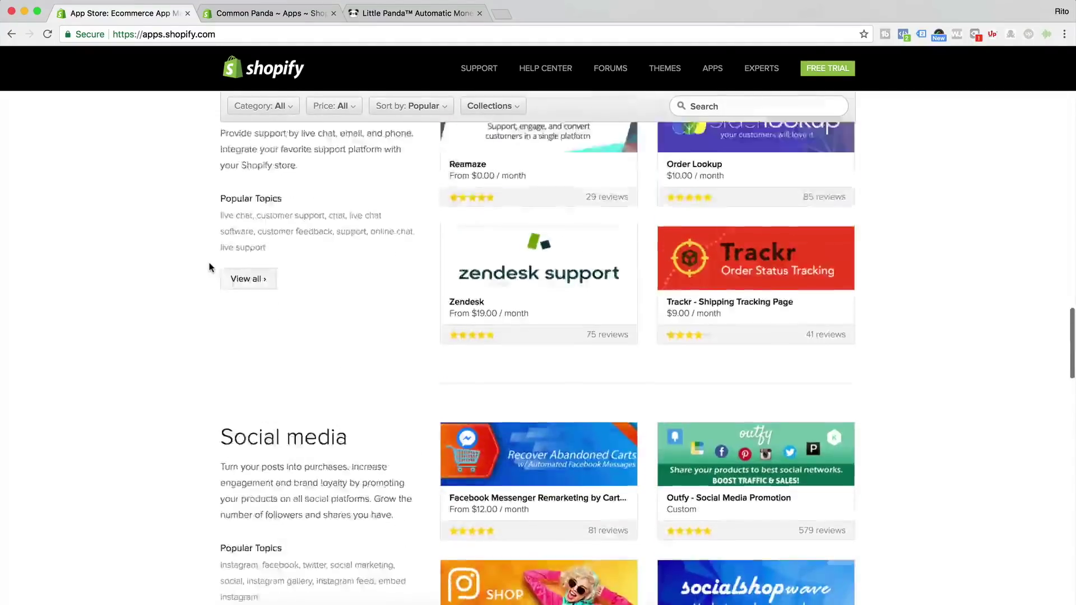
Step: Browse the Shopify App Store home page, including its recommended apps and the Tools, Marketing and Sales categories
scroll(210, 267, "up", 2)
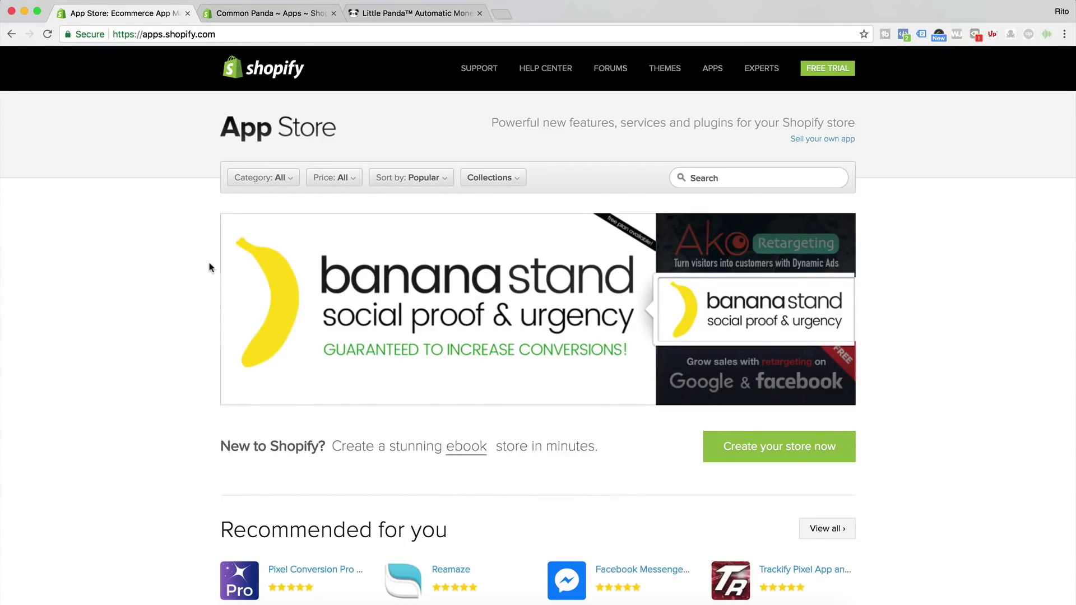
scroll(209, 262, "down", 7)
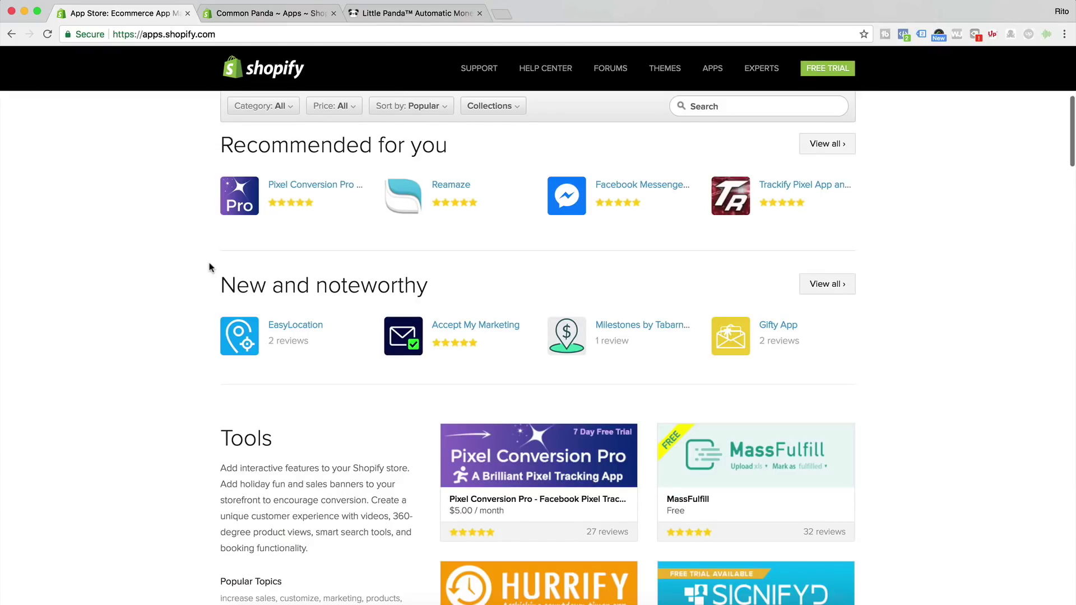
scroll(209, 263, "down", 8)
scroll(210, 267, "down", 2)
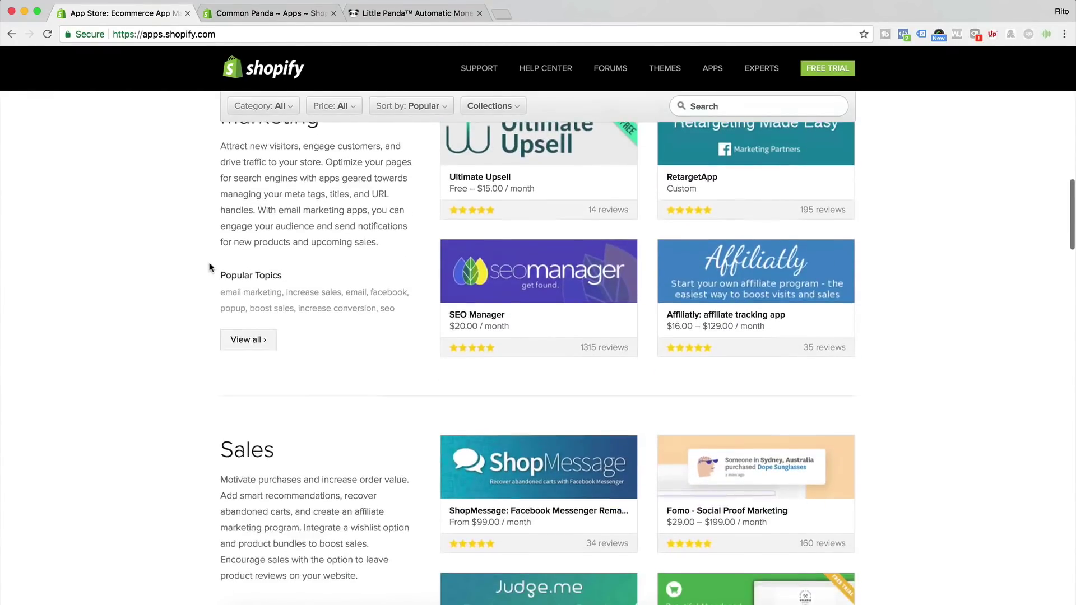
scroll(209, 267, "up", 10)
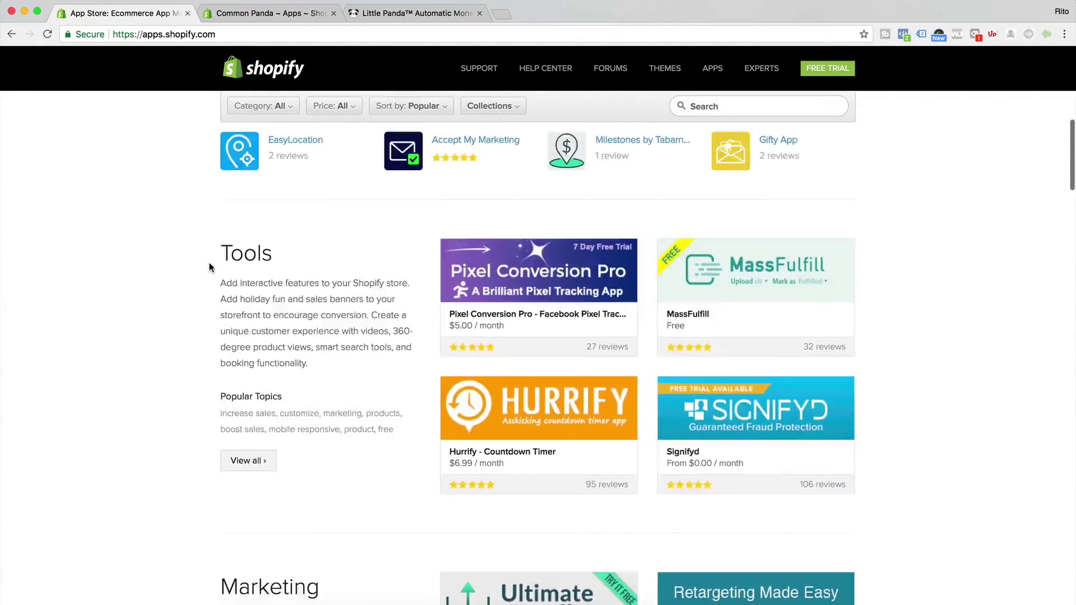
scroll(209, 263, "up", 7)
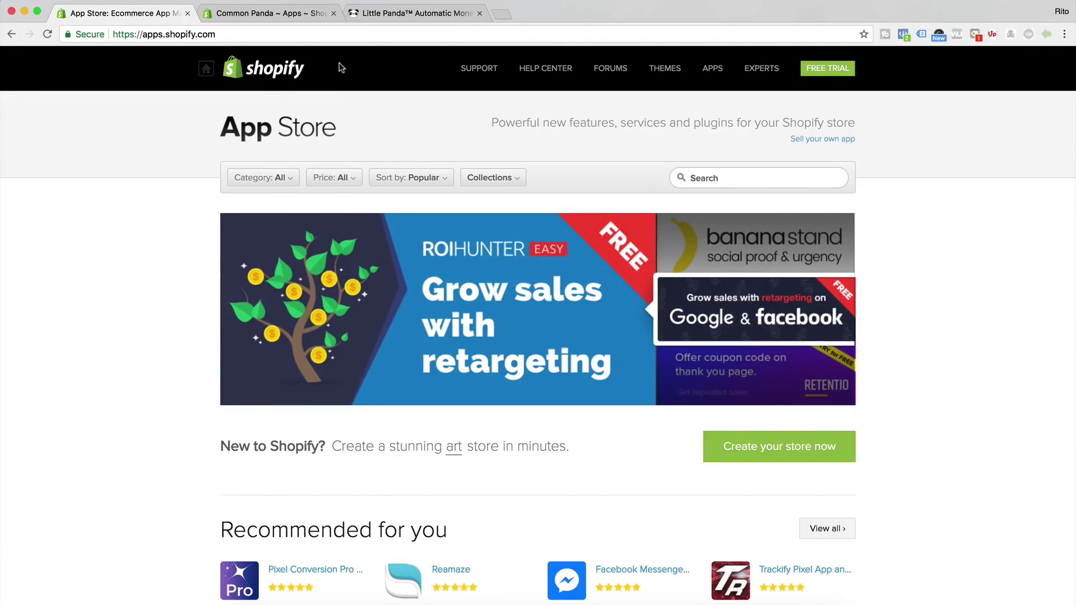
Step: Switch to the Common Panda store's installed apps and examine the In Cart Upsell by Awesome Software entry
left_click(282, 12)
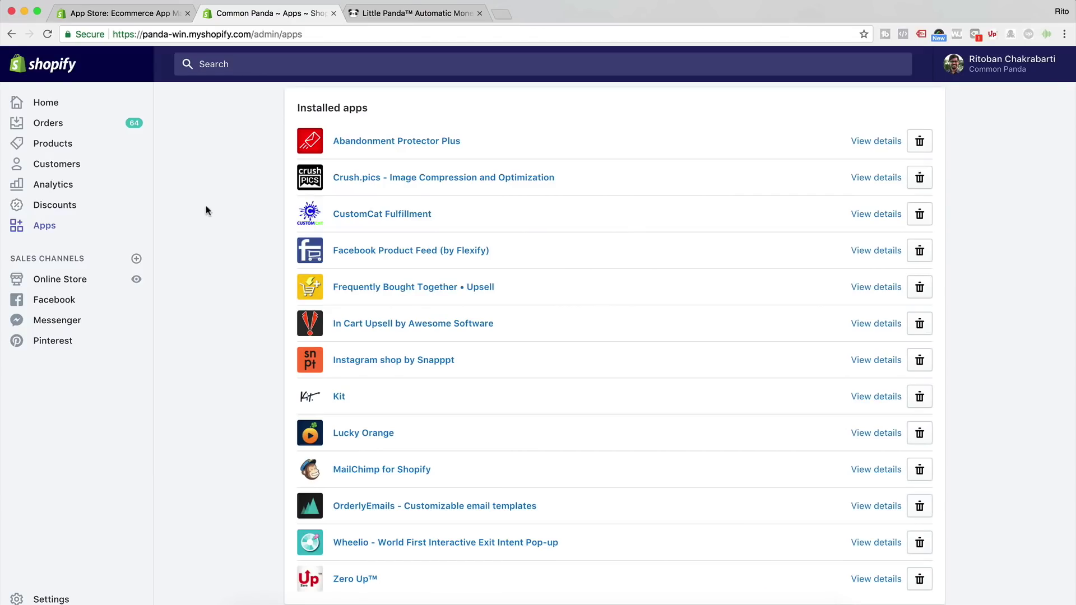
scroll(207, 218, "up", 2)
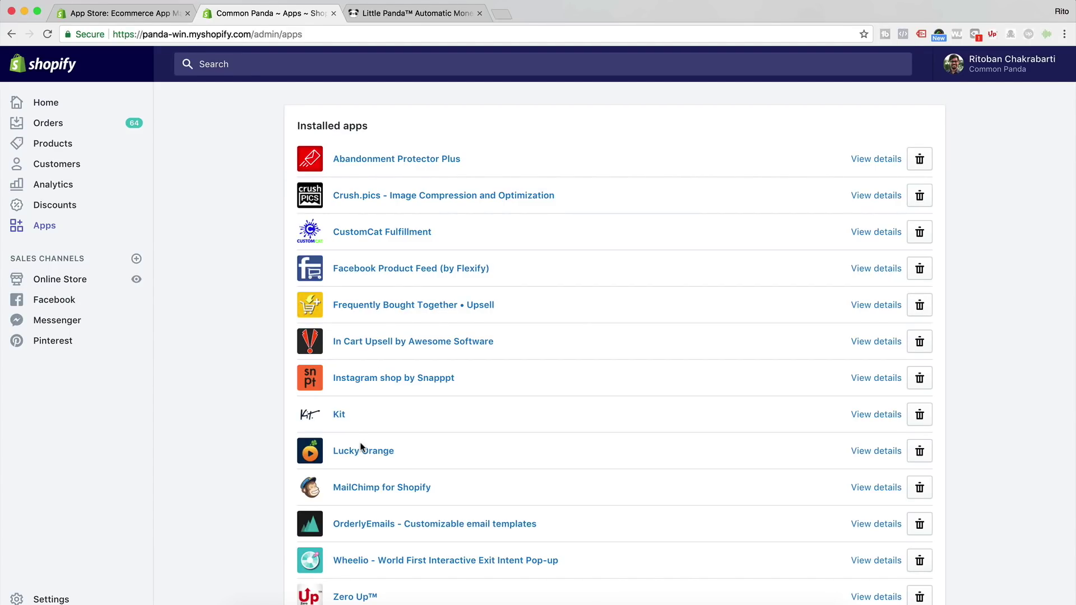
left_click_drag(521, 343, 331, 340)
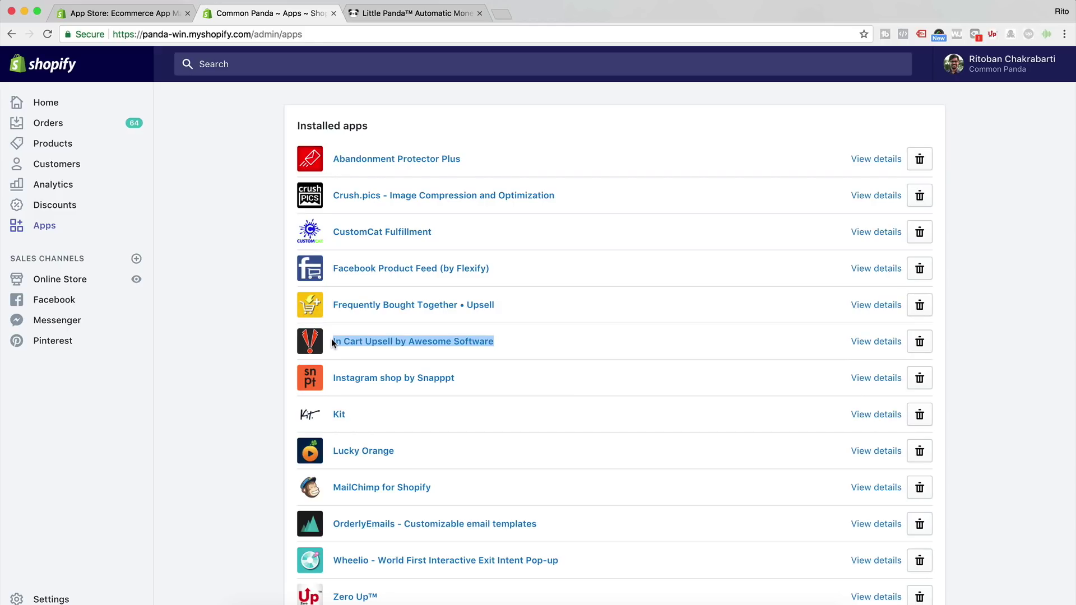
left_click(259, 339)
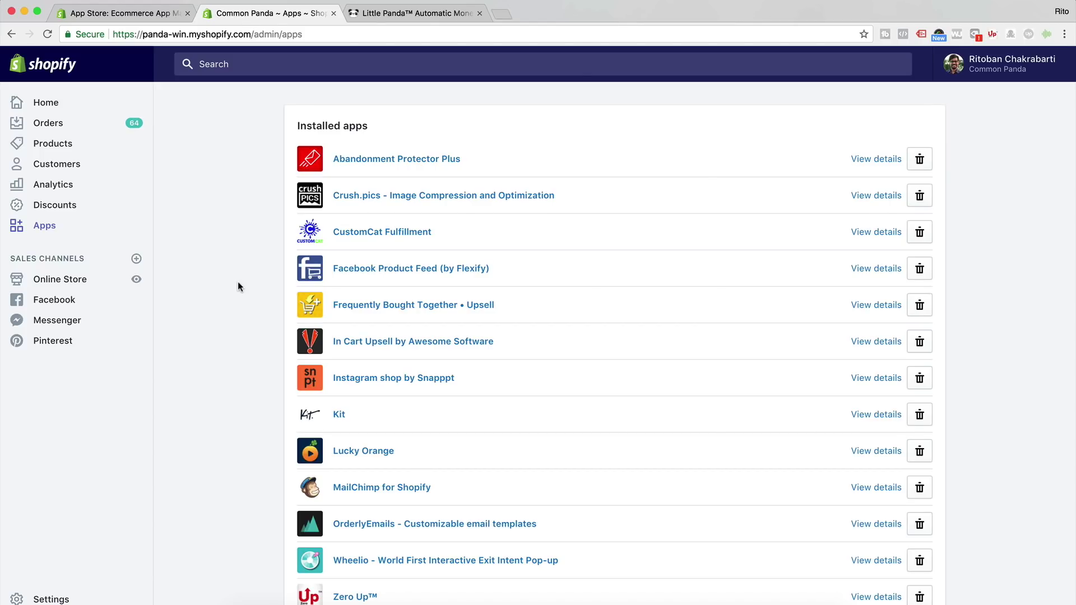
Step: Open the page source of the Little Panda Automatic Money Box product page
left_click(406, 17)
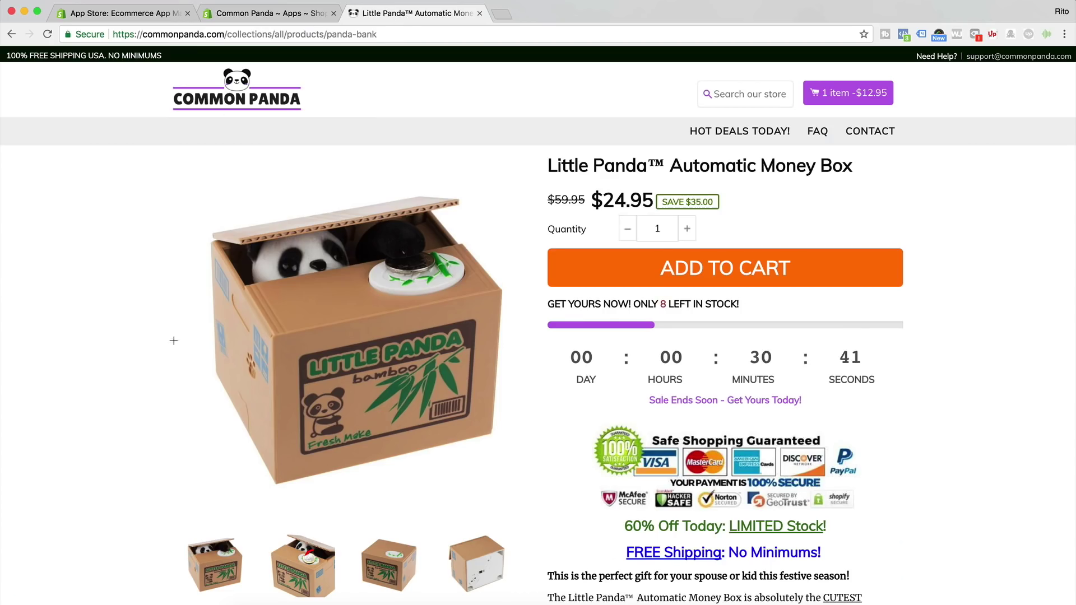
right_click(159, 271)
left_click(185, 372)
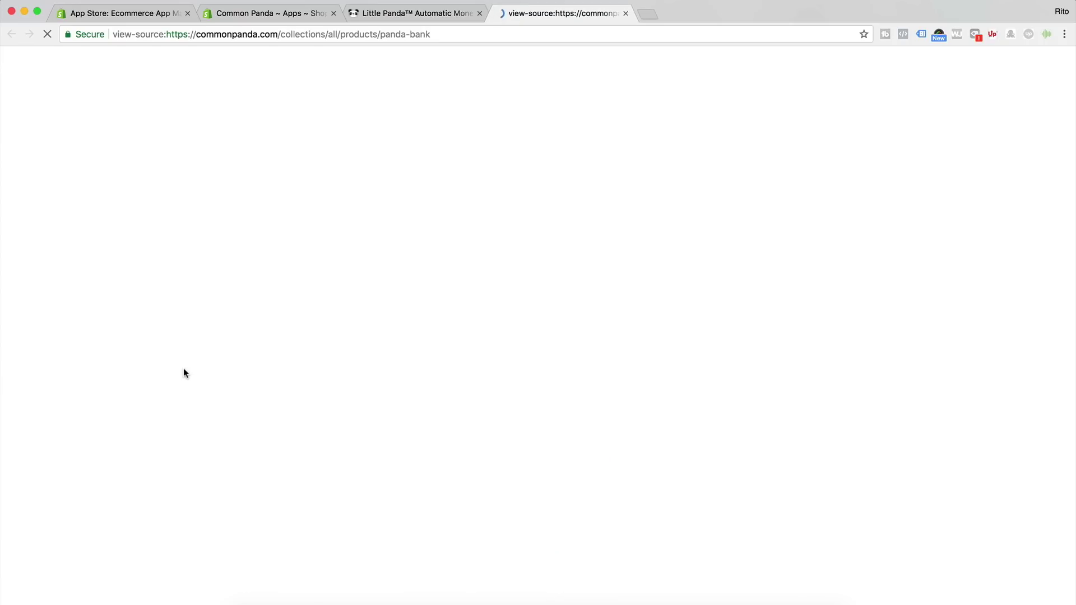
Step: Search the product page's source code for ".css" and go through the matches
key("super+f")
type(".css")
left_click(1030, 56)
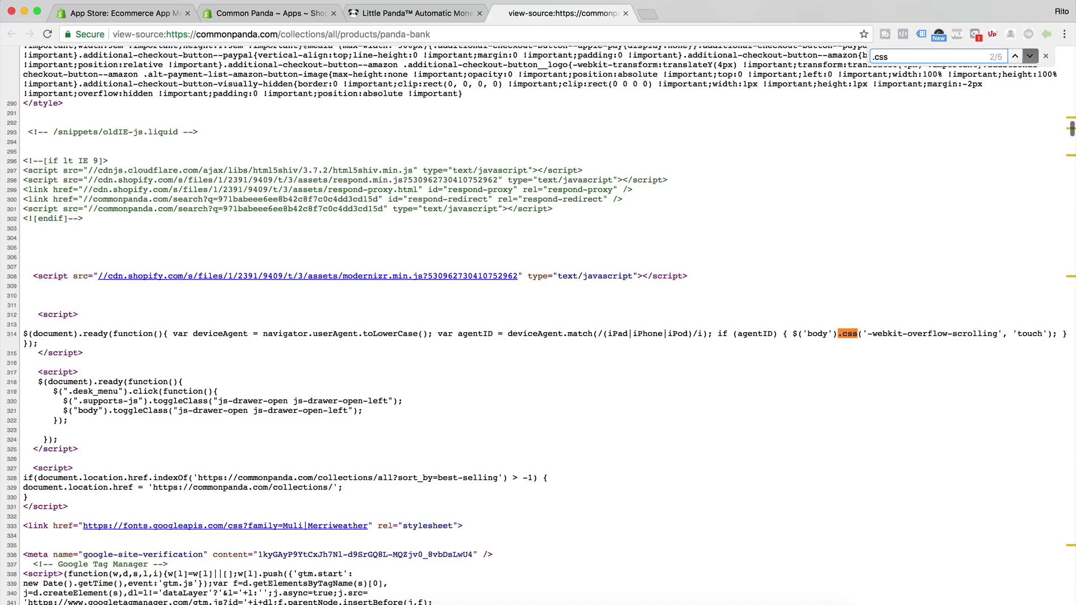
left_click(1029, 56)
left_click(1030, 56)
left_click(1030, 56)
Step: Change the source code search to ".js" and go through the script references
key("BackSpace")
key("BackSpace")
key("BackSpace")
type("js")
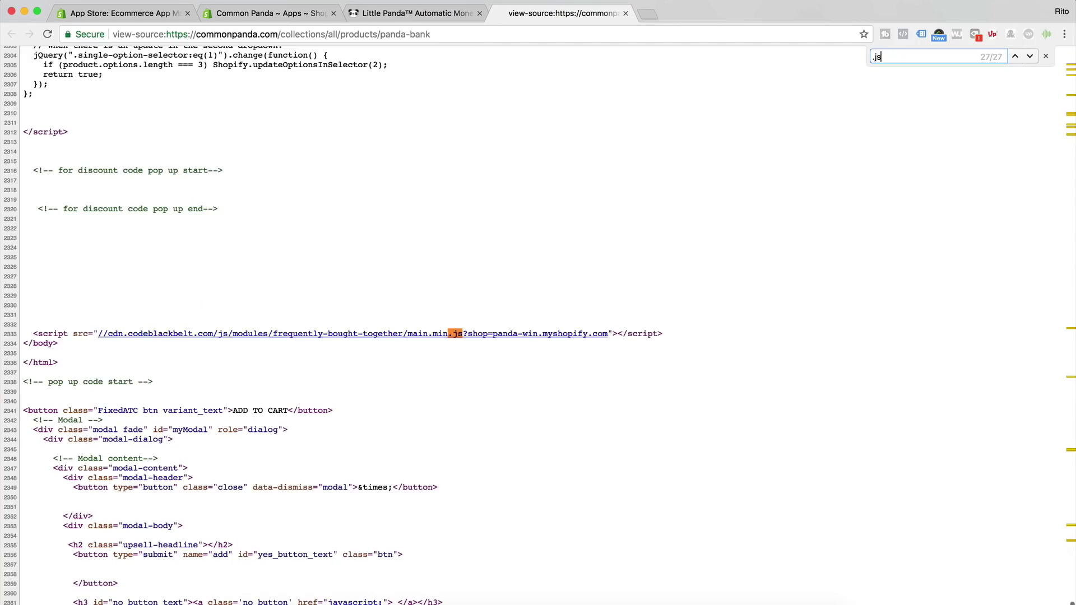
left_click(1030, 56)
left_click(1029, 56)
left_click(1030, 56)
left_click(1030, 56)
left_click(1030, 56)
left_click(1030, 56)
left_click(1030, 56)
left_click(1030, 56)
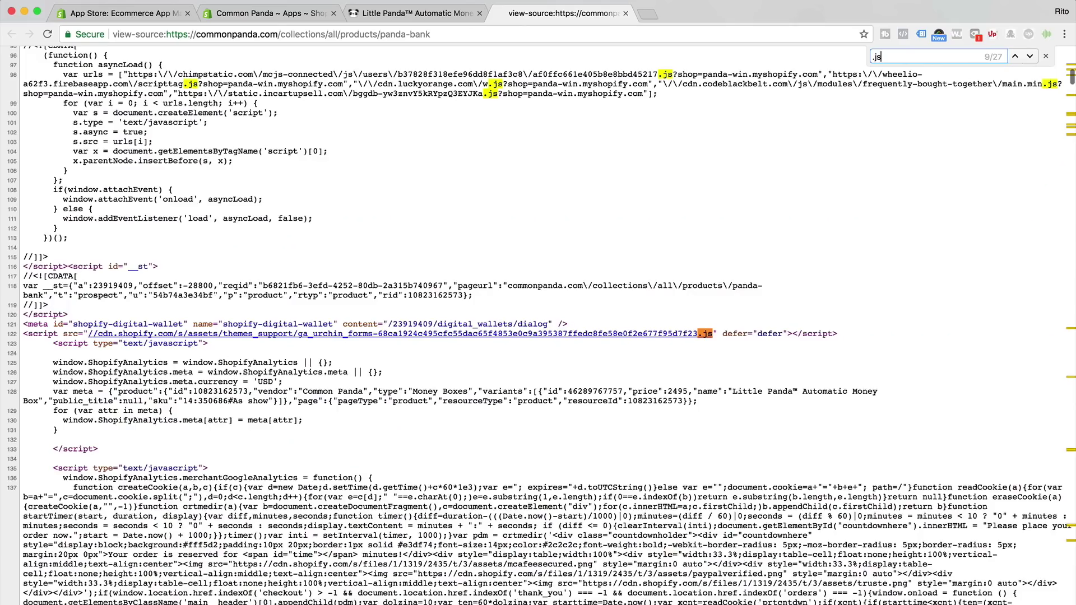
key("Return")
key("Return")
key("Return")
key("Return")
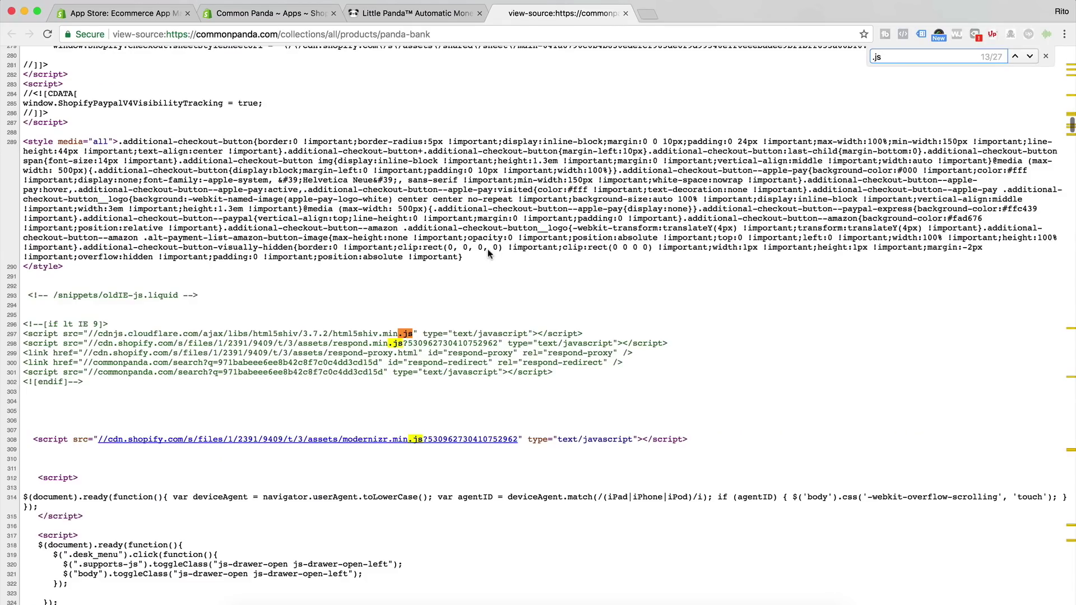
Step: Return to the store's installed apps list and examine the Abandonment Protector Plus entry
left_click(278, 12)
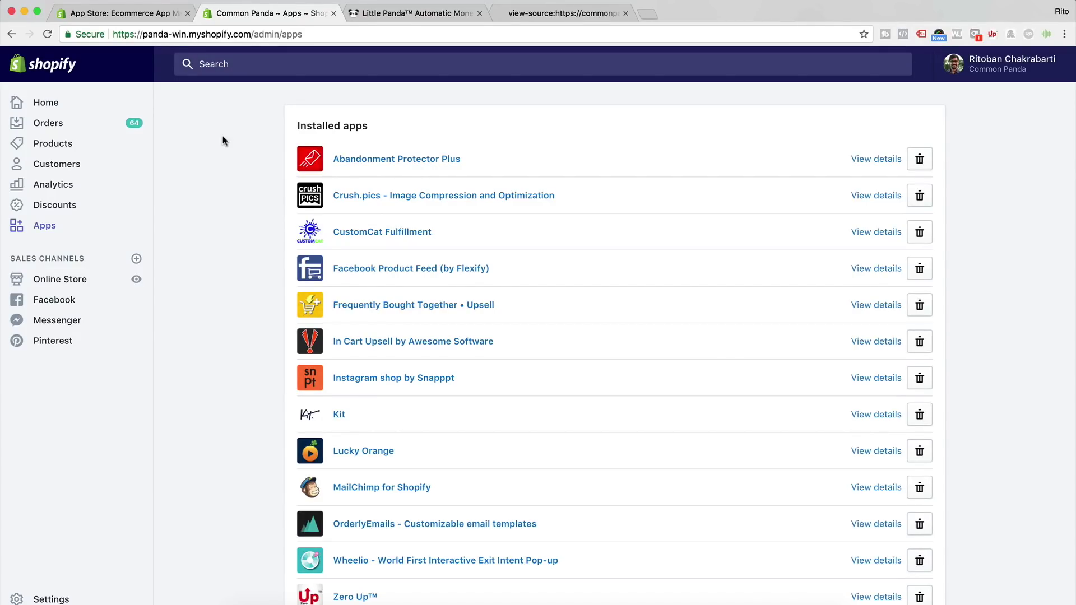
scroll(223, 137, "down", 1)
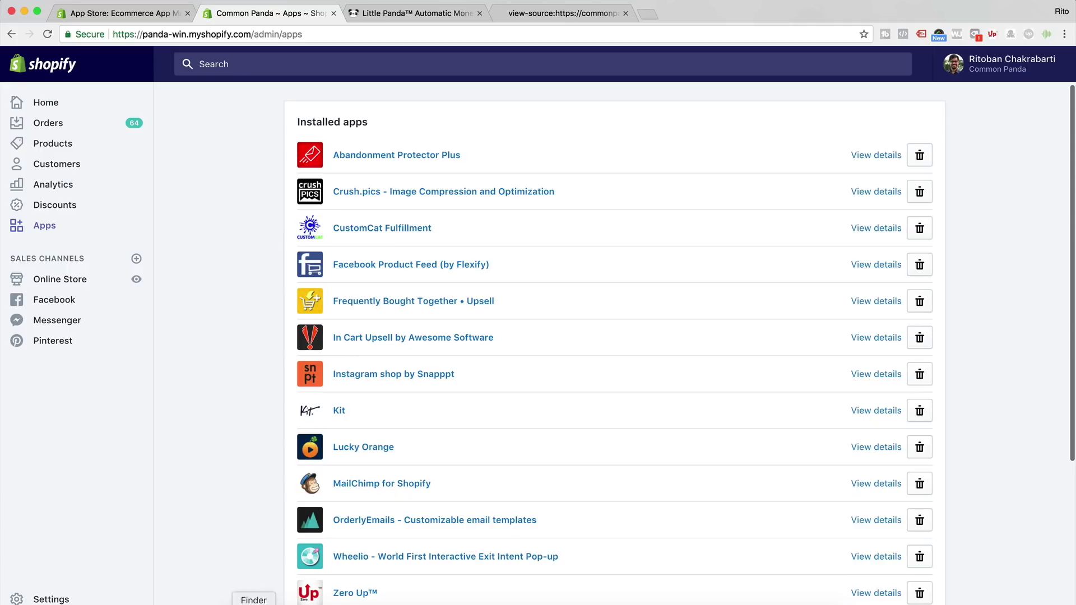
scroll(256, 527, "down", 3)
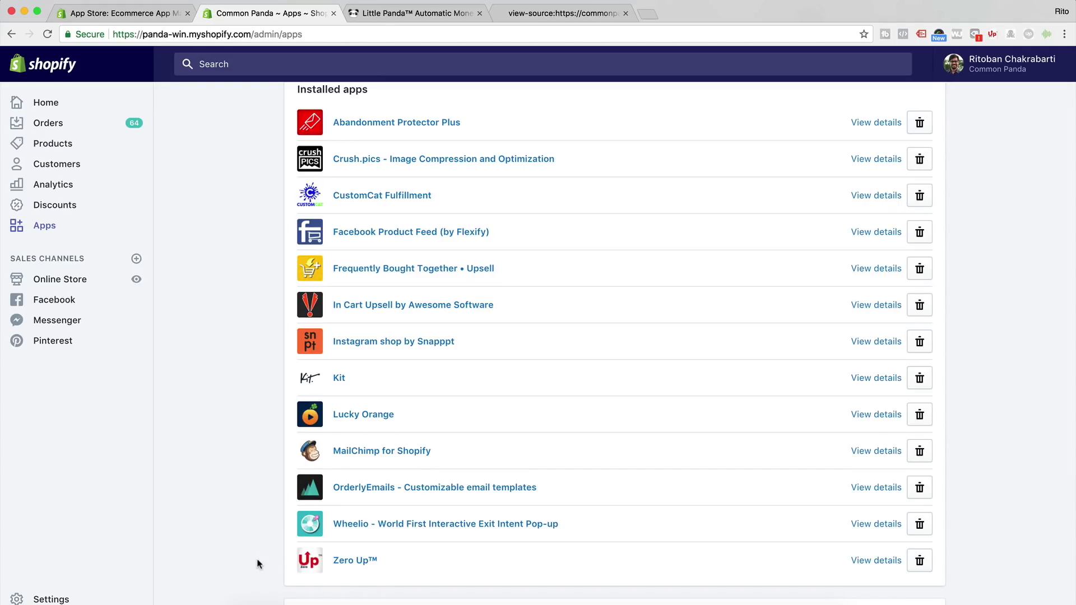
scroll(257, 561, "up", 1)
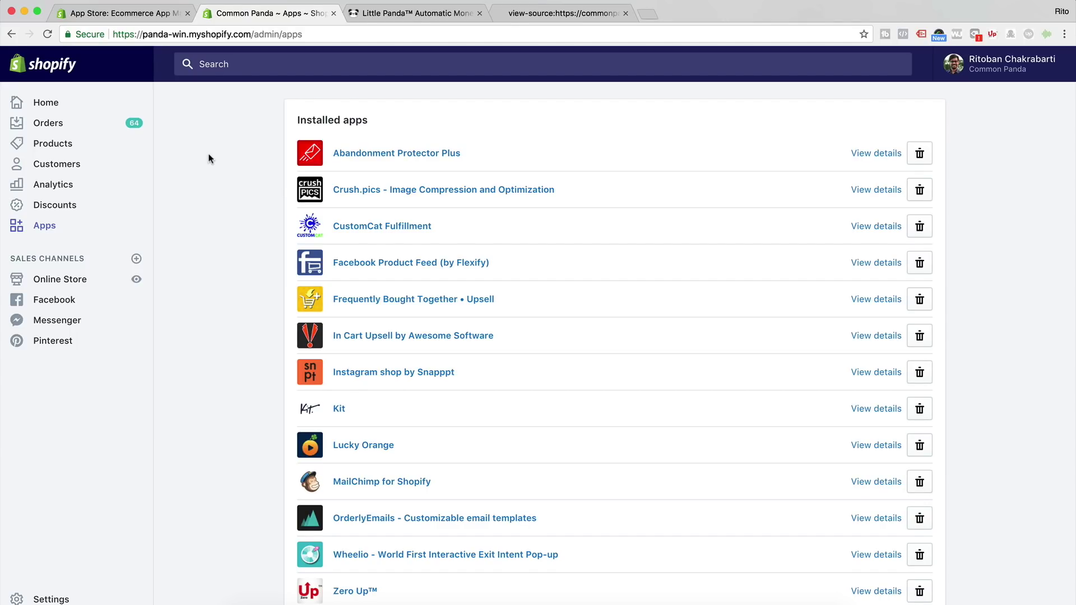
triple_click(385, 153)
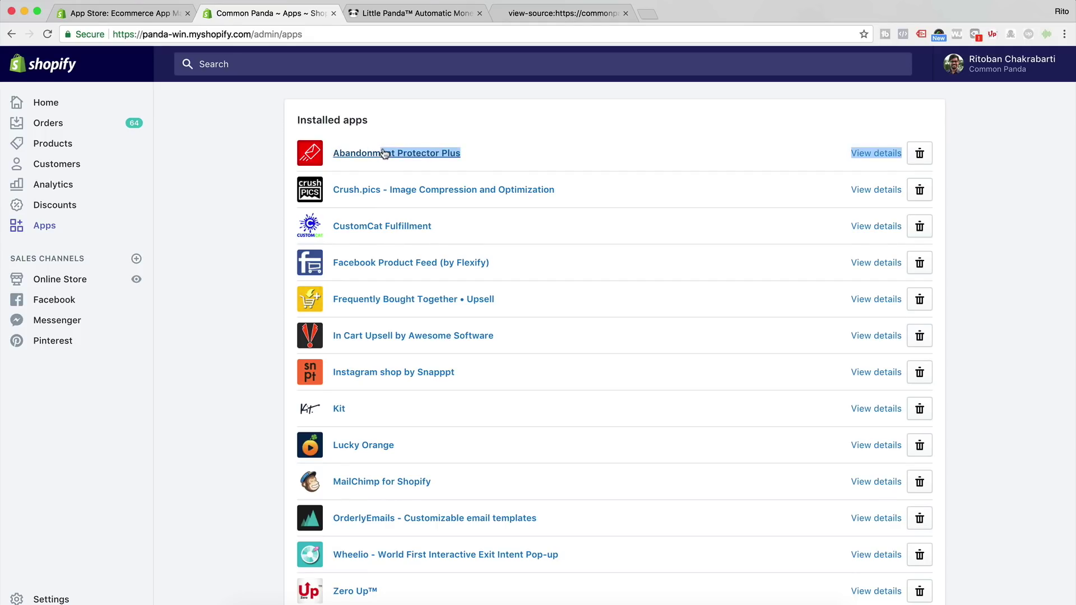
left_click(281, 148)
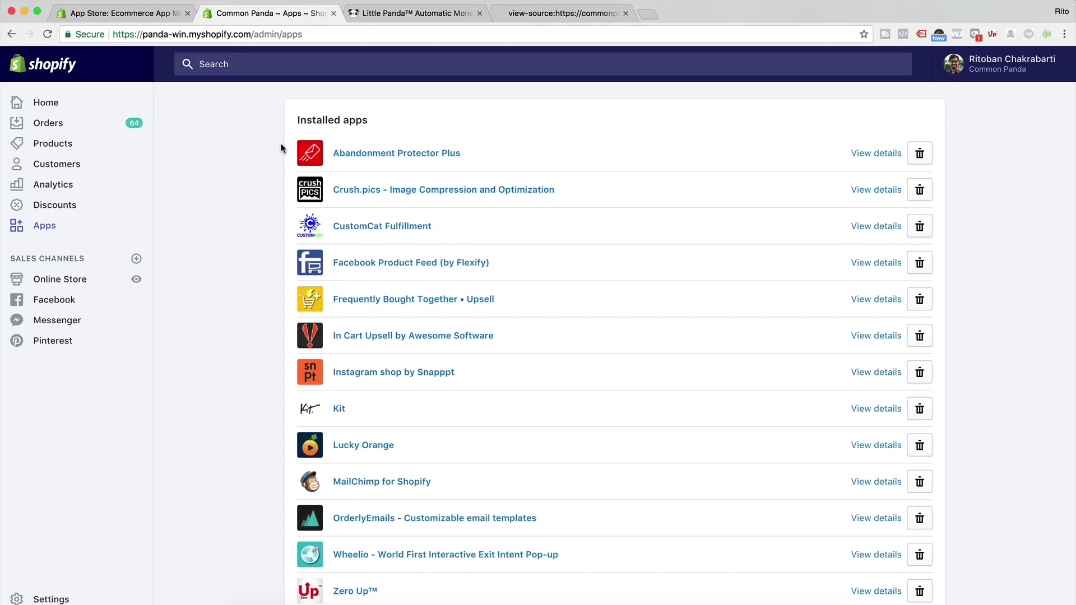
Step: Review the installed apps from Crush.pics onward and highlight In Cart Upsell by Awesome Software
scroll(280, 147, "down", 1)
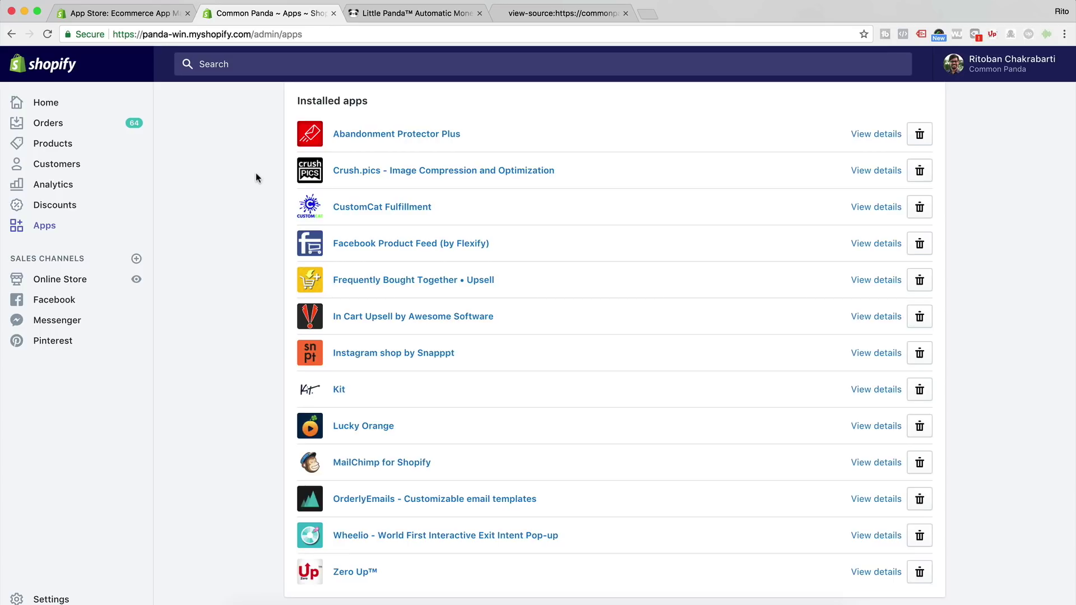
scroll(255, 173, "down", 1)
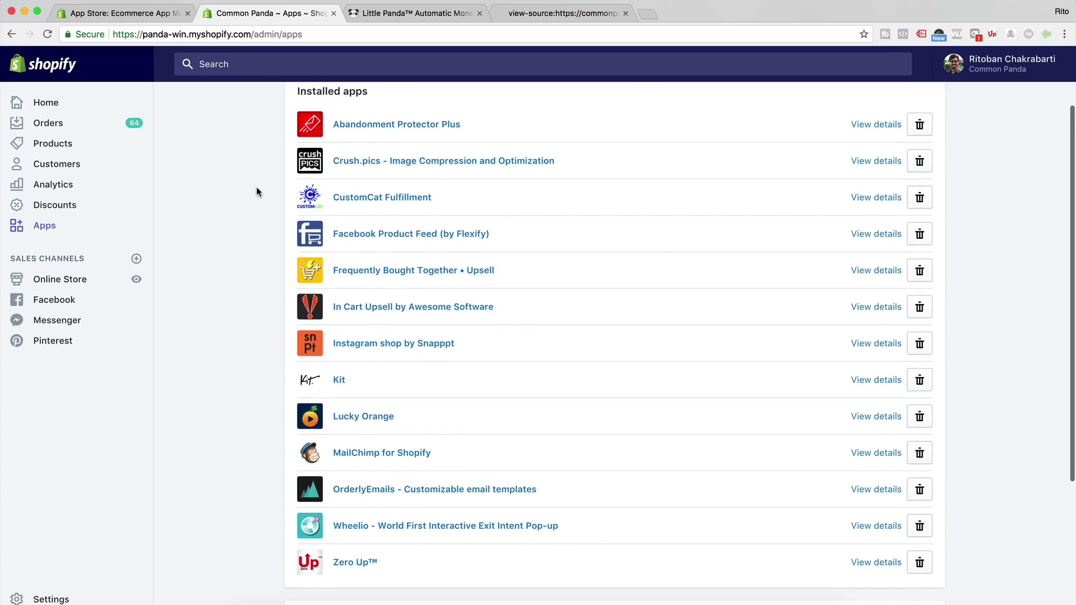
scroll(256, 187, "up", 2)
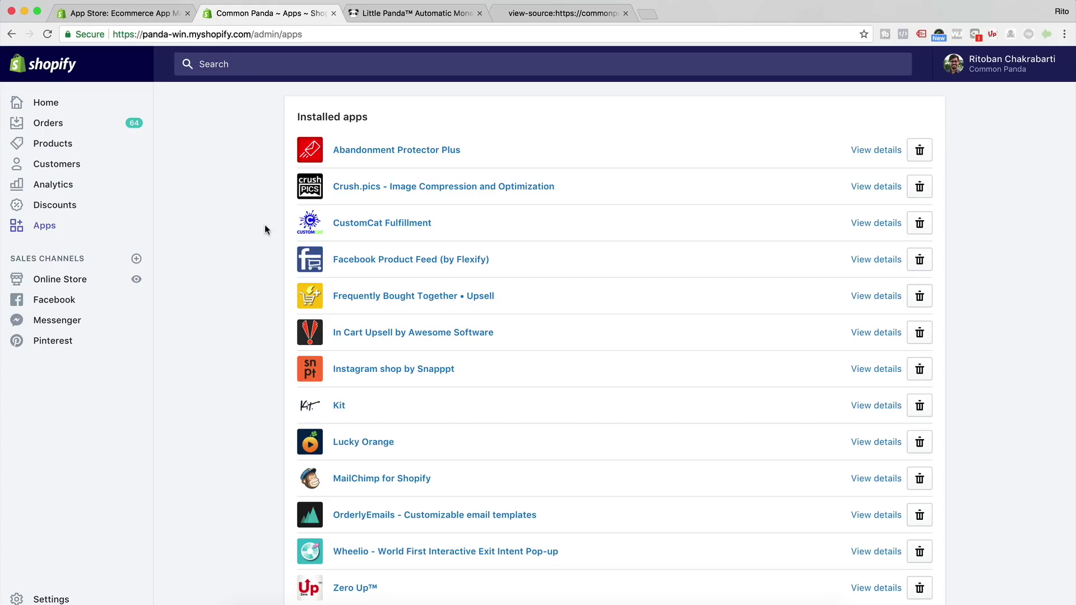
scroll(269, 232, "down", 1)
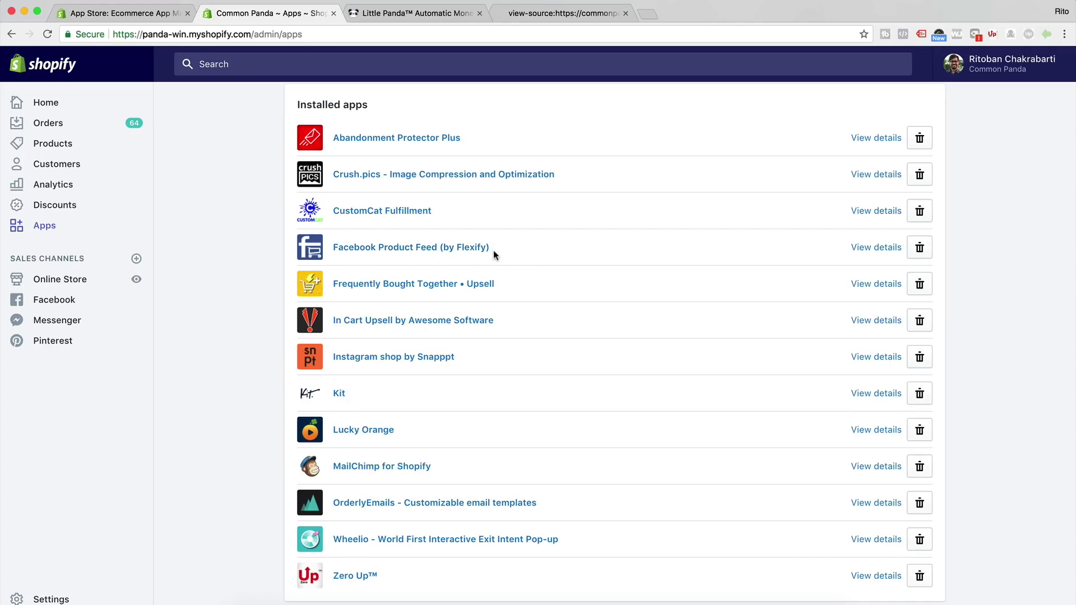
scroll(493, 250, "down", 1)
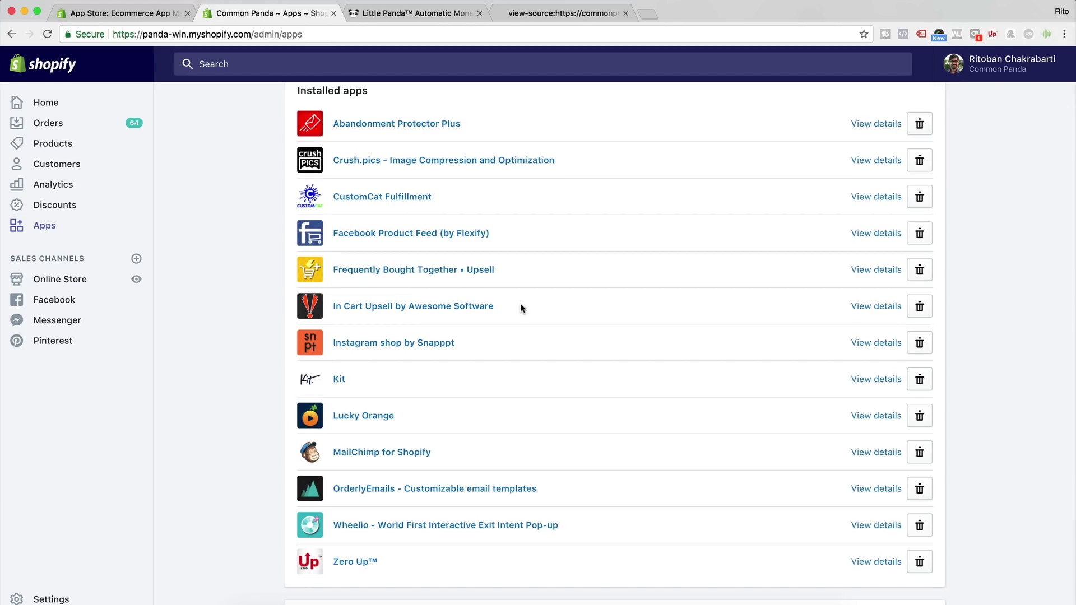
left_click_drag(520, 308, 328, 308)
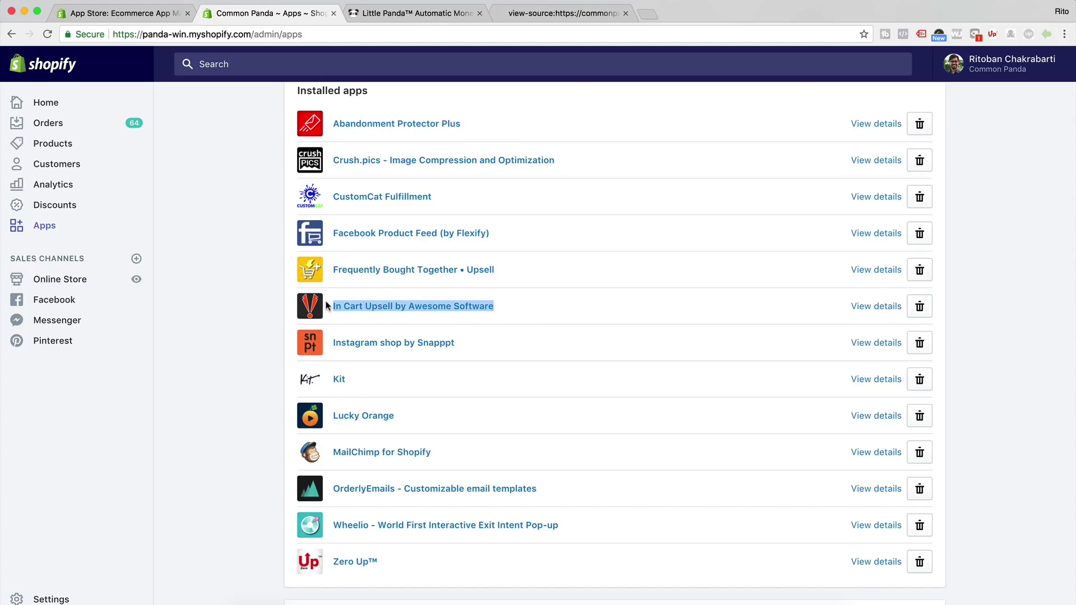
left_click(386, 305)
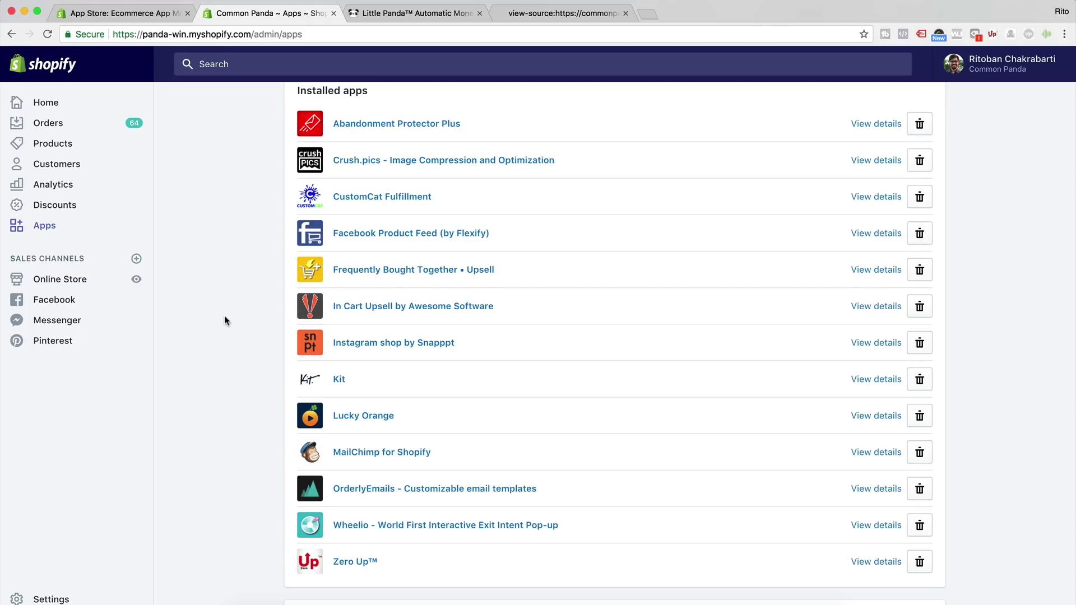
Step: Highlight the Instagram shop by Snapppt entry in the installed apps list
scroll(230, 317, "down", 1)
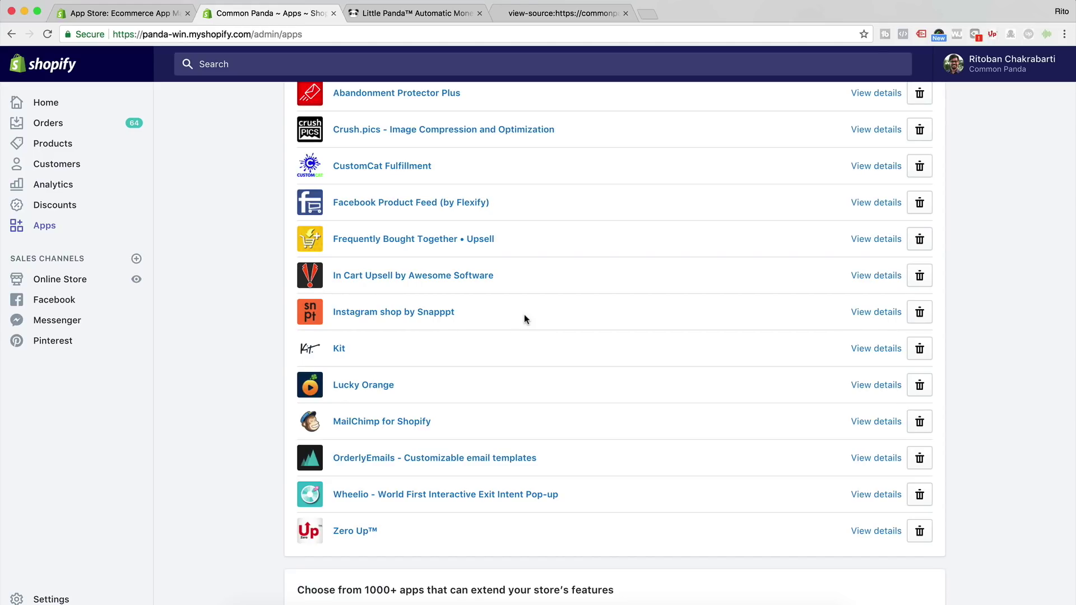
left_click_drag(491, 318, 310, 314)
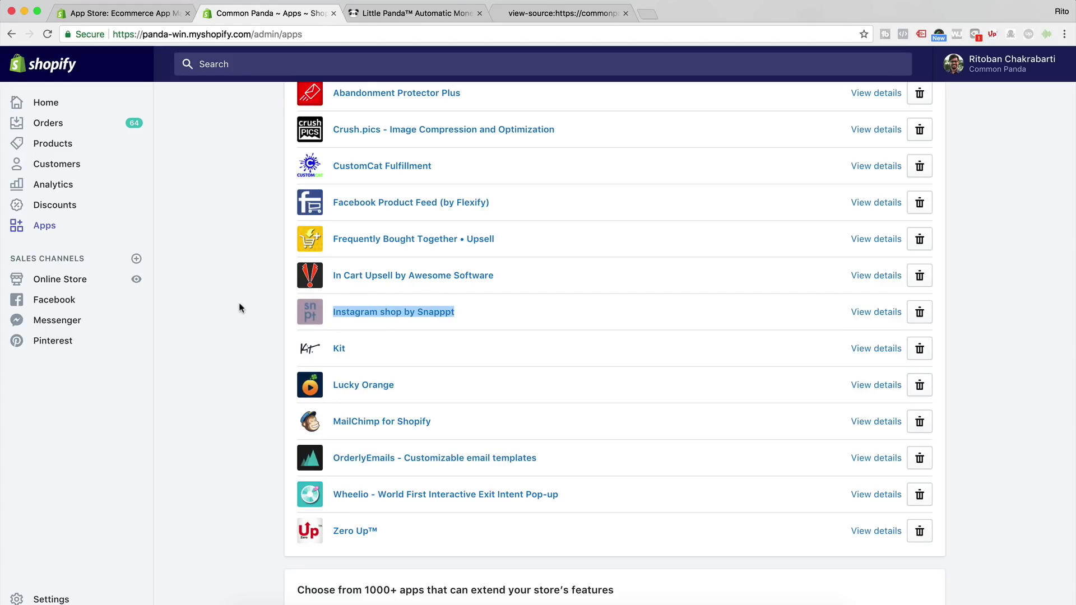
scroll(359, 294, "down", 2)
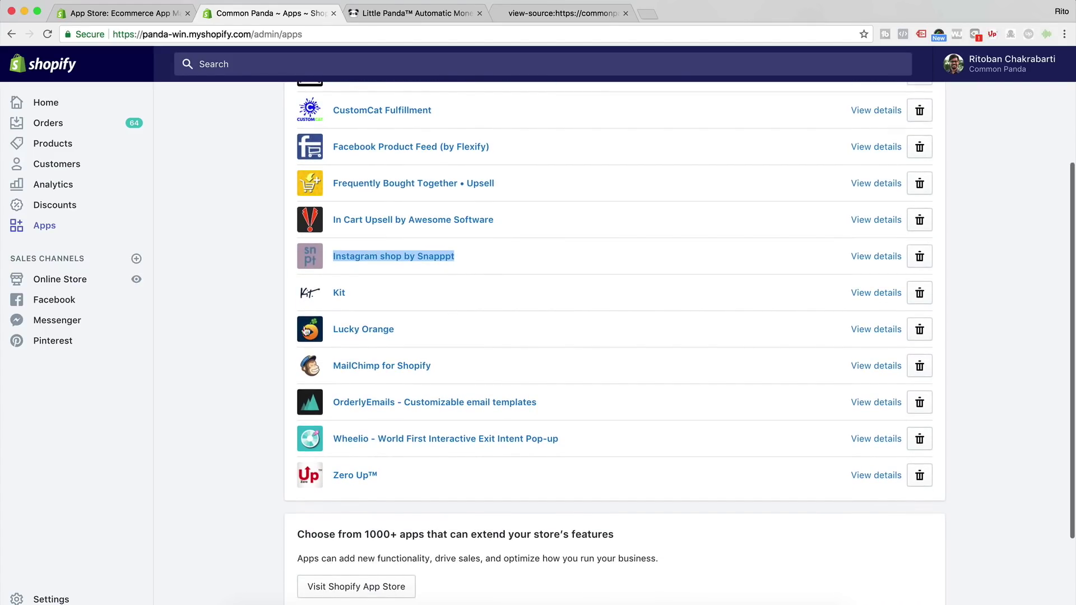
Step: Examine the Kit entry in the installed apps list and highlight Lucky Orange
left_click(360, 295)
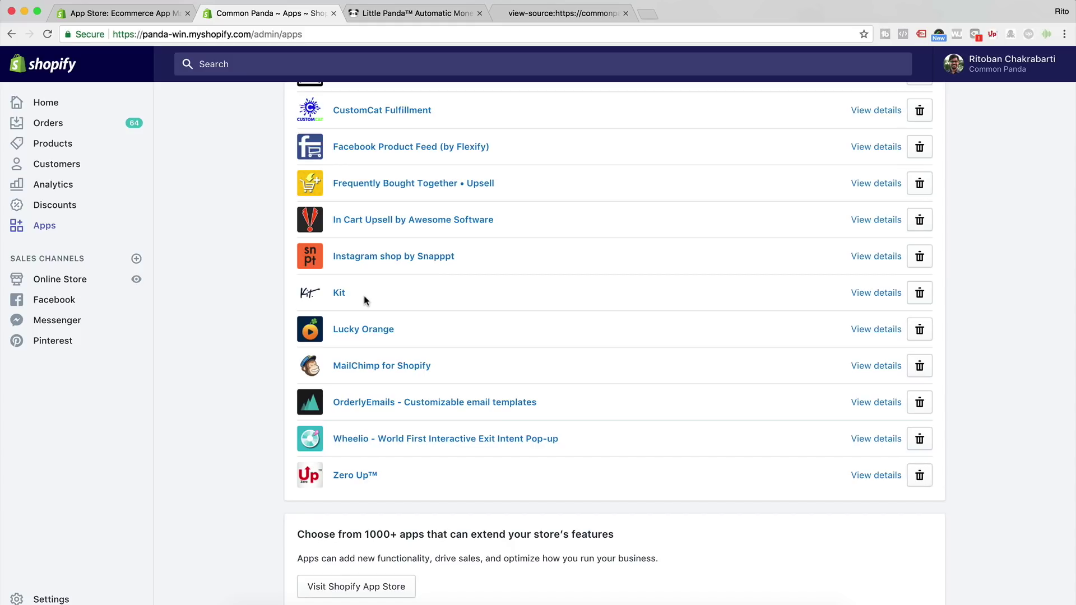
left_click_drag(364, 299, 278, 292)
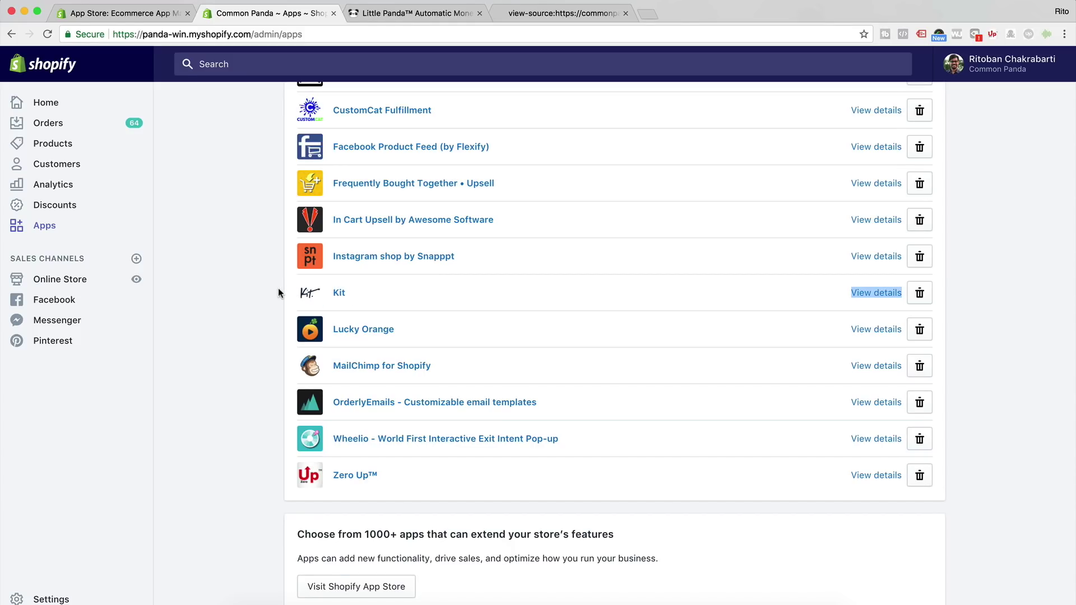
left_click(279, 293)
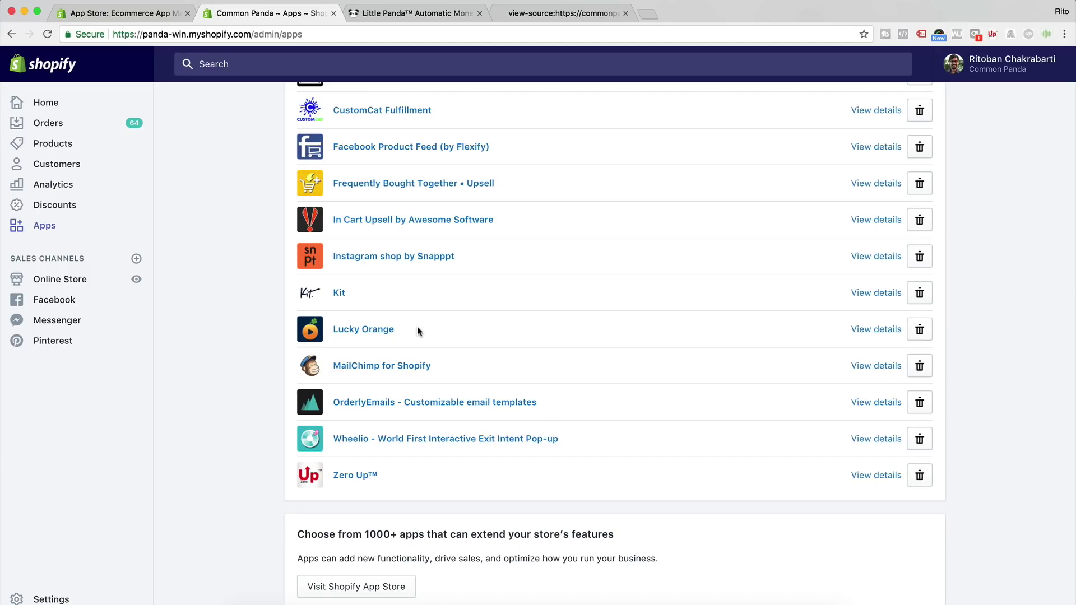
left_click_drag(418, 332, 330, 329)
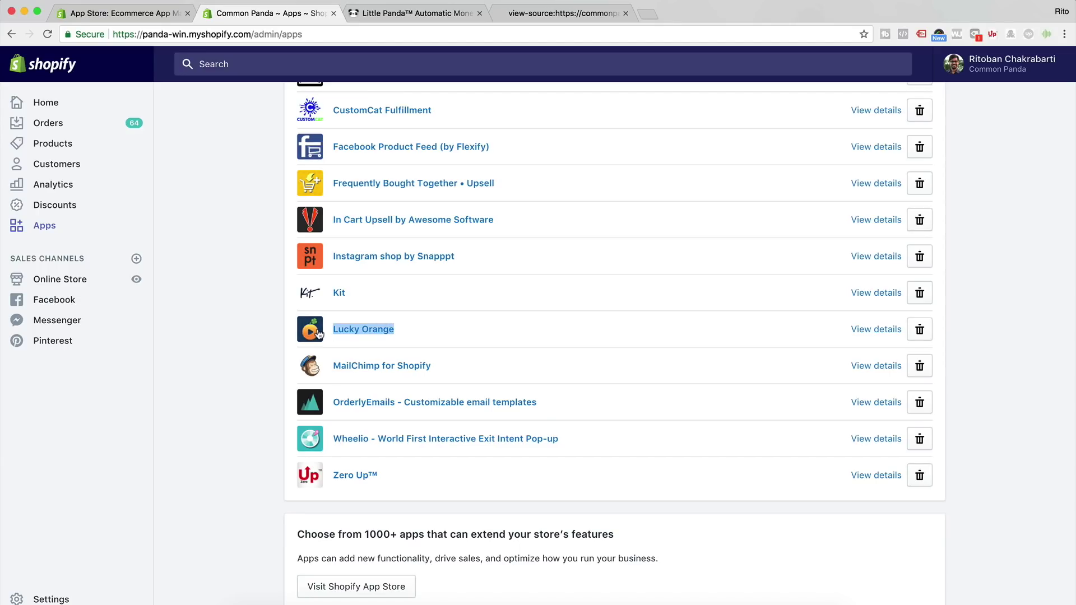
Step: Open the OrderlyEmails app in a separate browser tab and examine its Atlantic - Light email theme preview
left_click(272, 323)
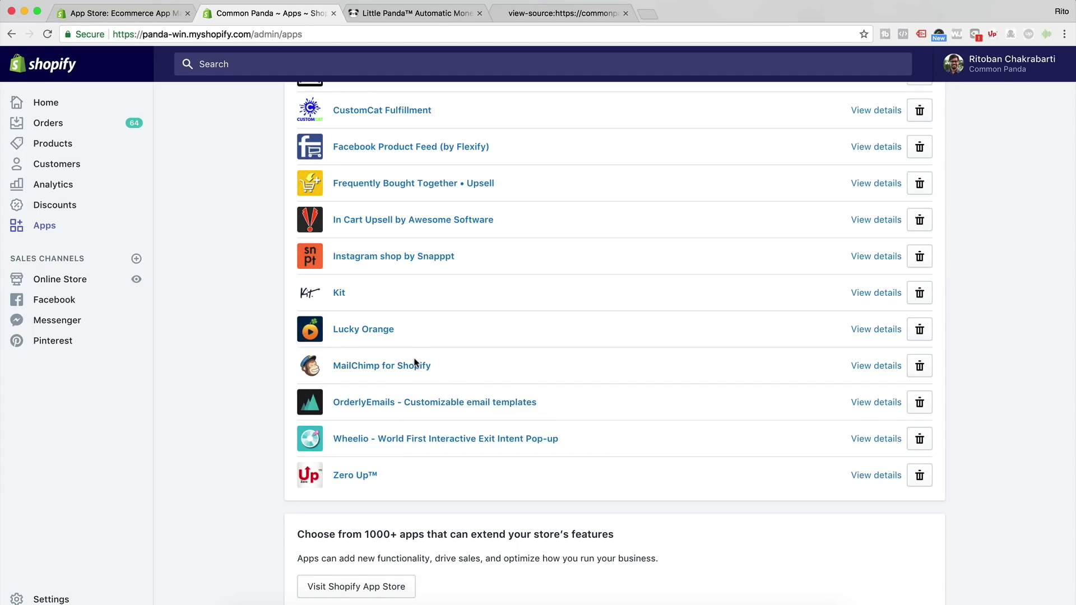
left_click(447, 407, "super")
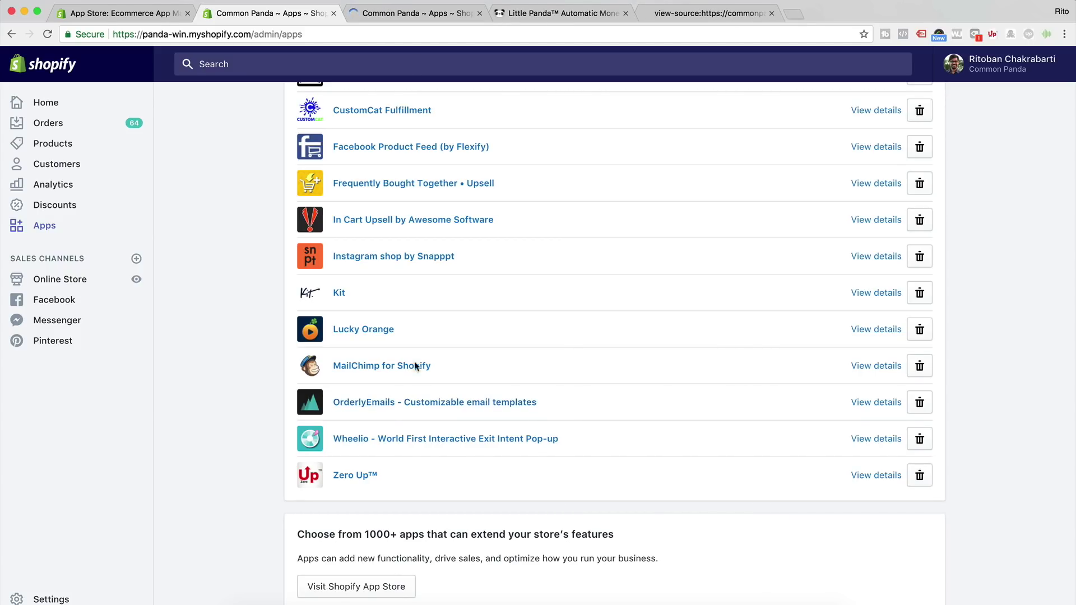
left_click(409, 16)
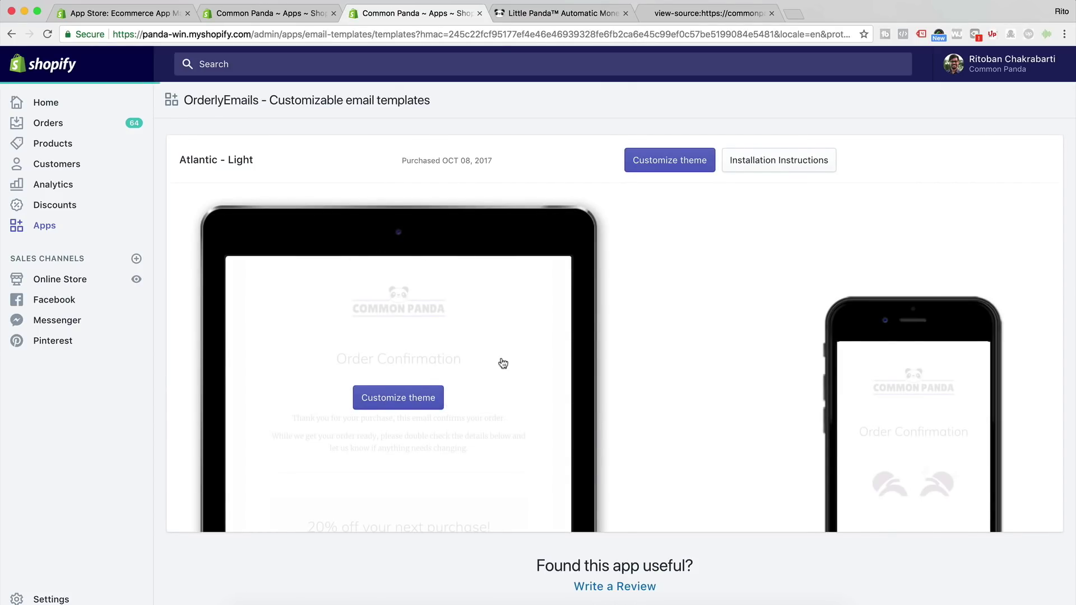
scroll(902, 370, "down", 5)
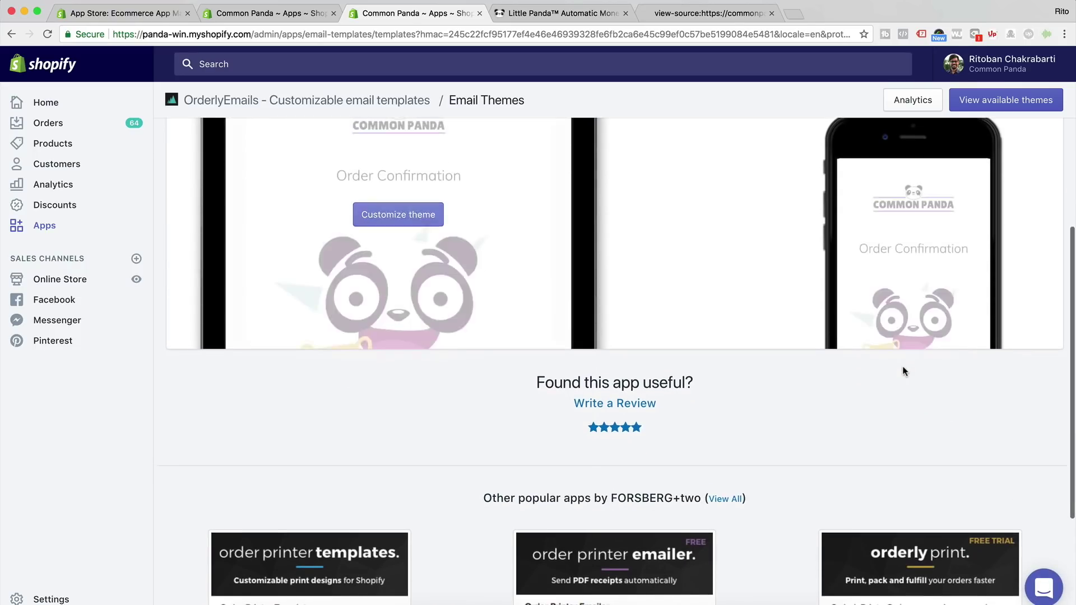
scroll(903, 370, "up", 4)
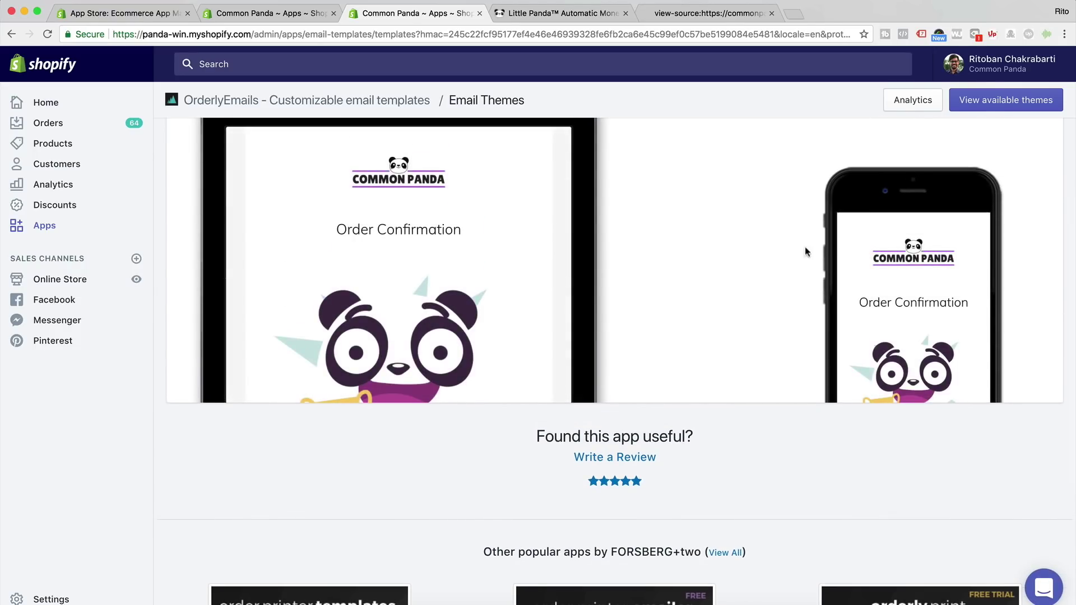
scroll(772, 235, "up", 3)
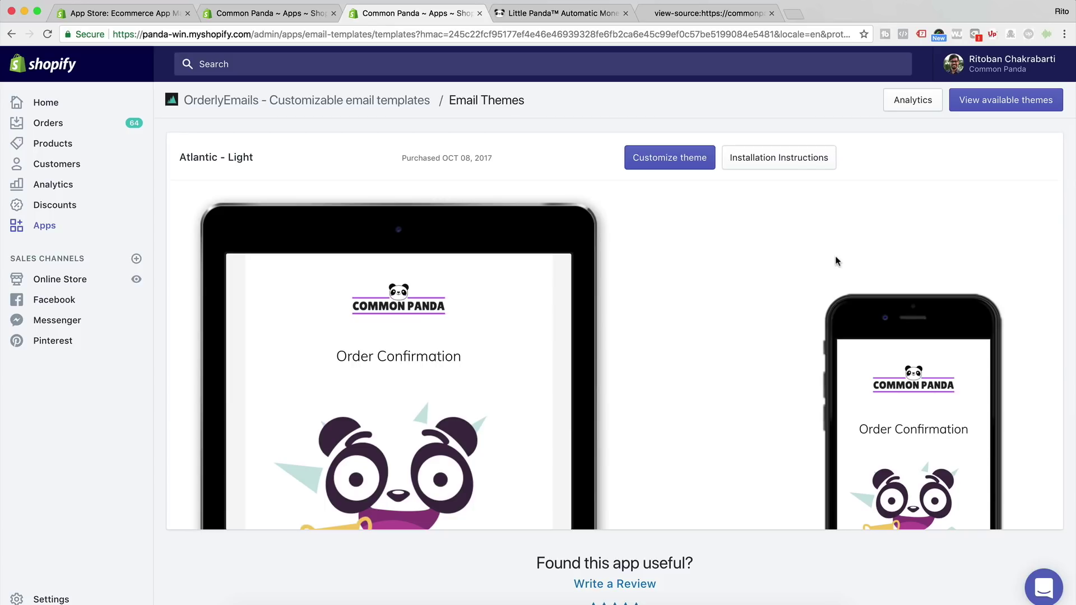
mouse_move(454, 328)
mouse_move(398, 322)
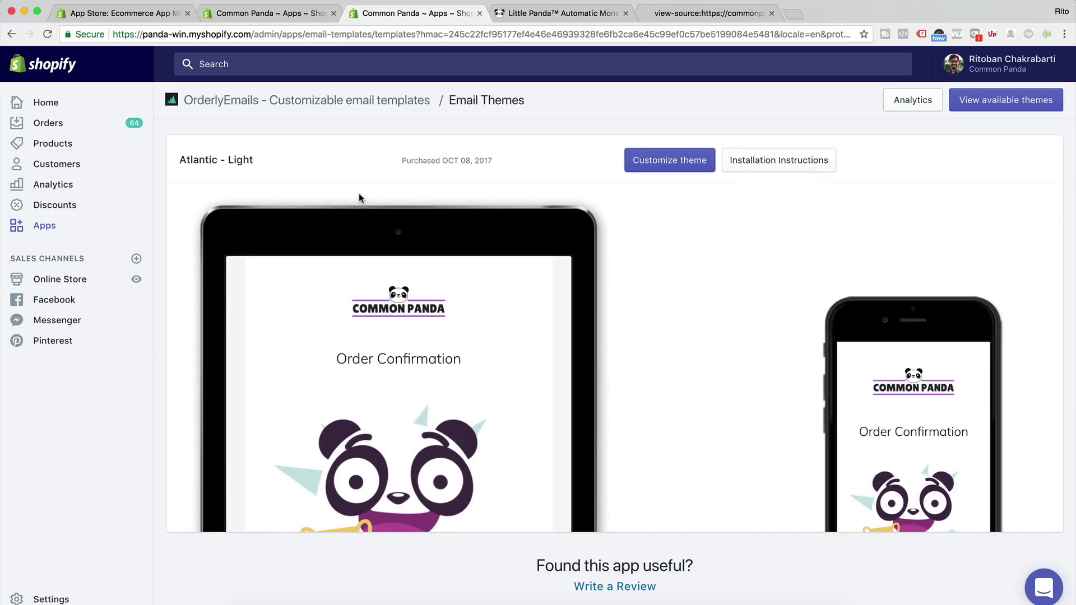
Step: Return to the store's installed apps list and highlight the Wheelio and Zero Up entries in turn
left_click(277, 19)
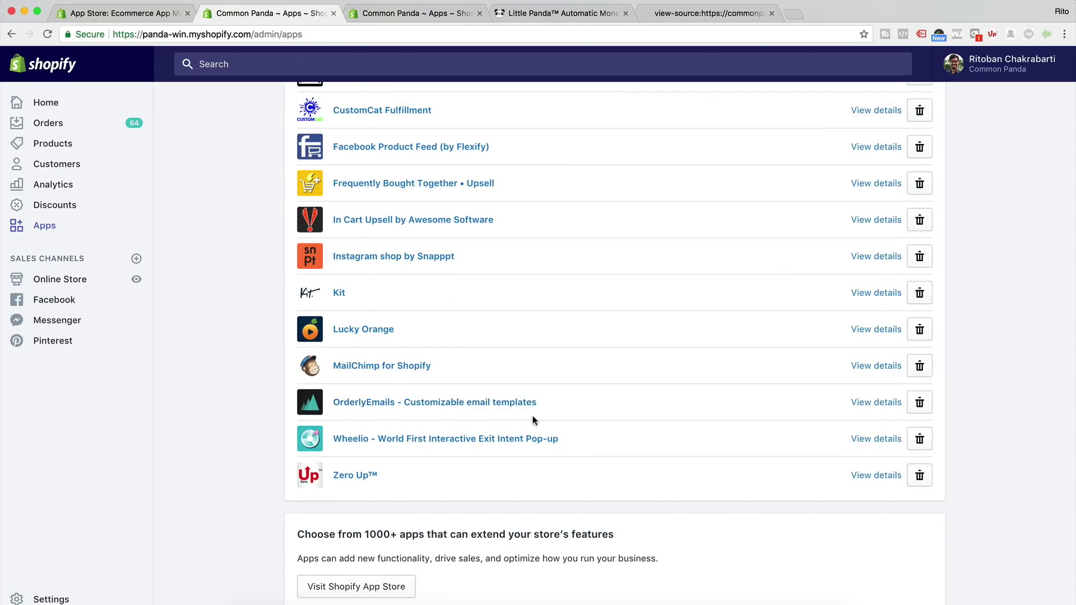
left_click_drag(578, 436, 331, 428)
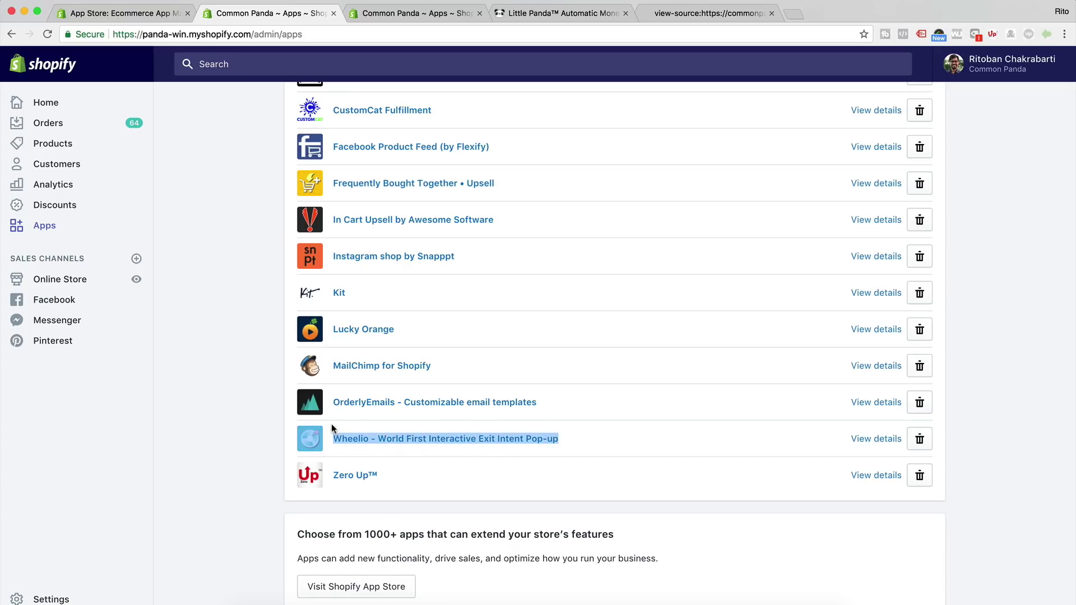
left_click(227, 438)
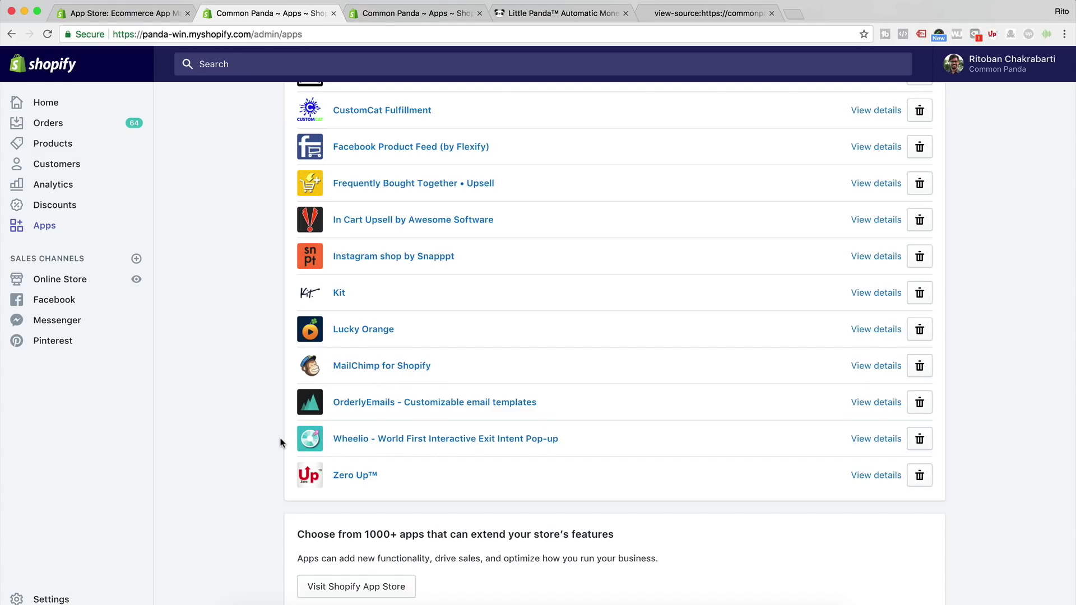
left_click_drag(456, 486, 303, 476)
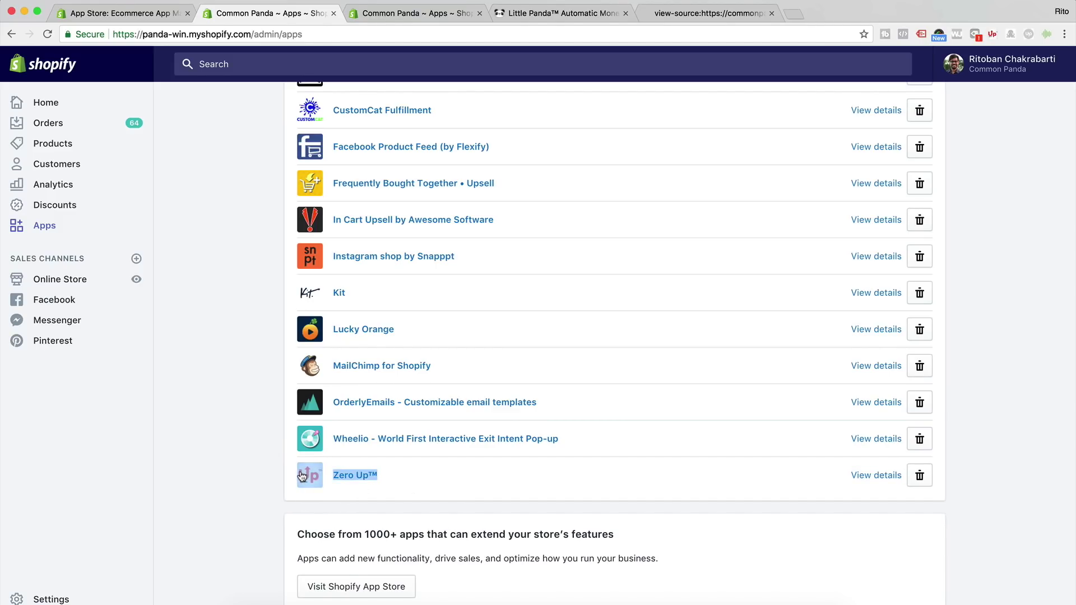
Step: Review the complete installed apps list from Abandonment Protector Plus down to Zero Up
scroll(243, 480, "up", 4)
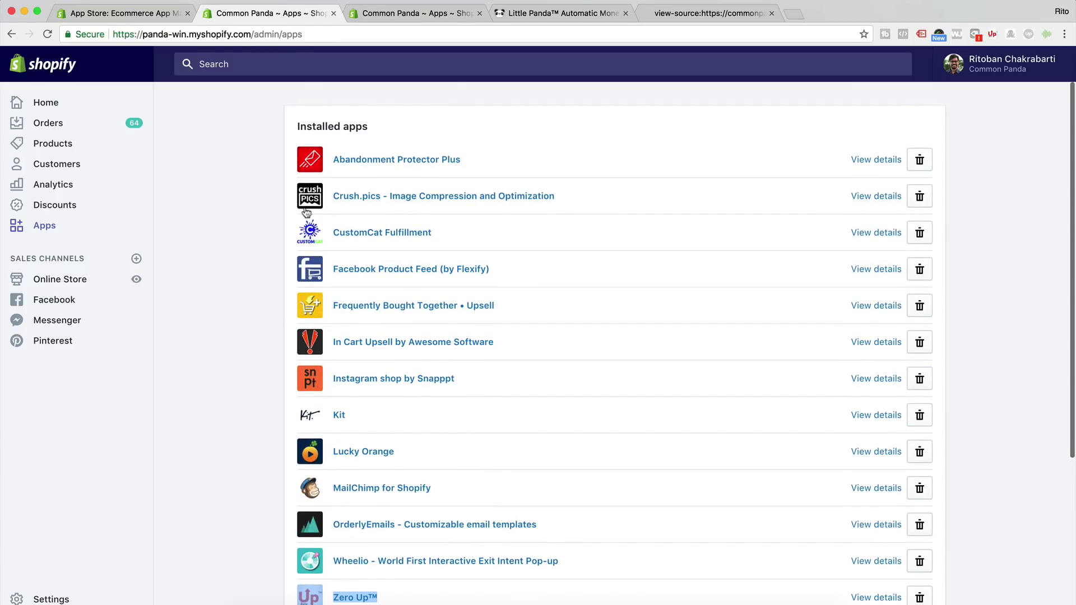
scroll(266, 218, "down", 1)
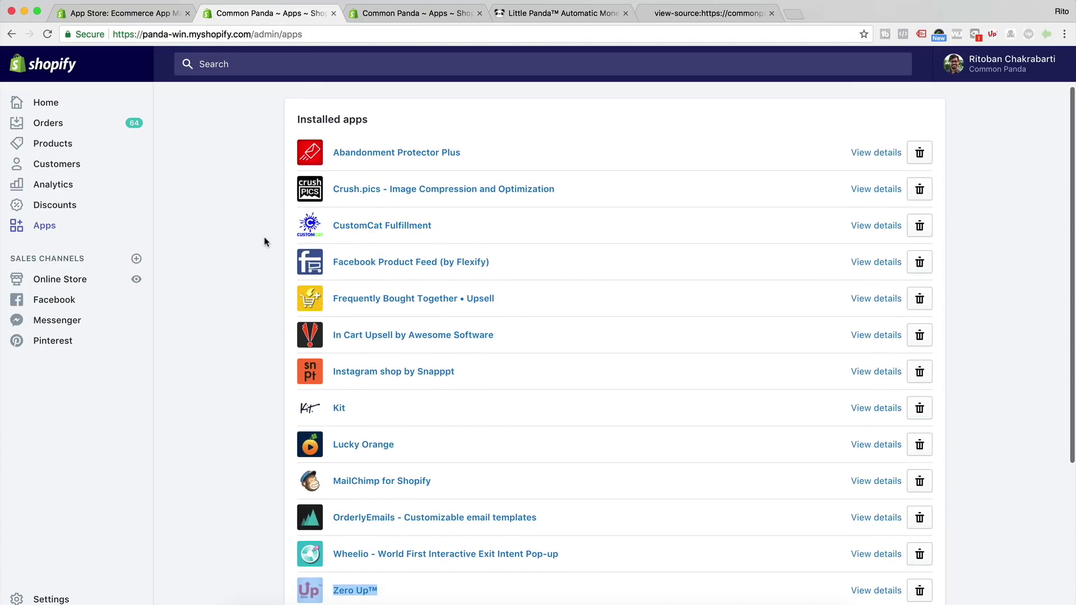
scroll(265, 244, "down", 1)
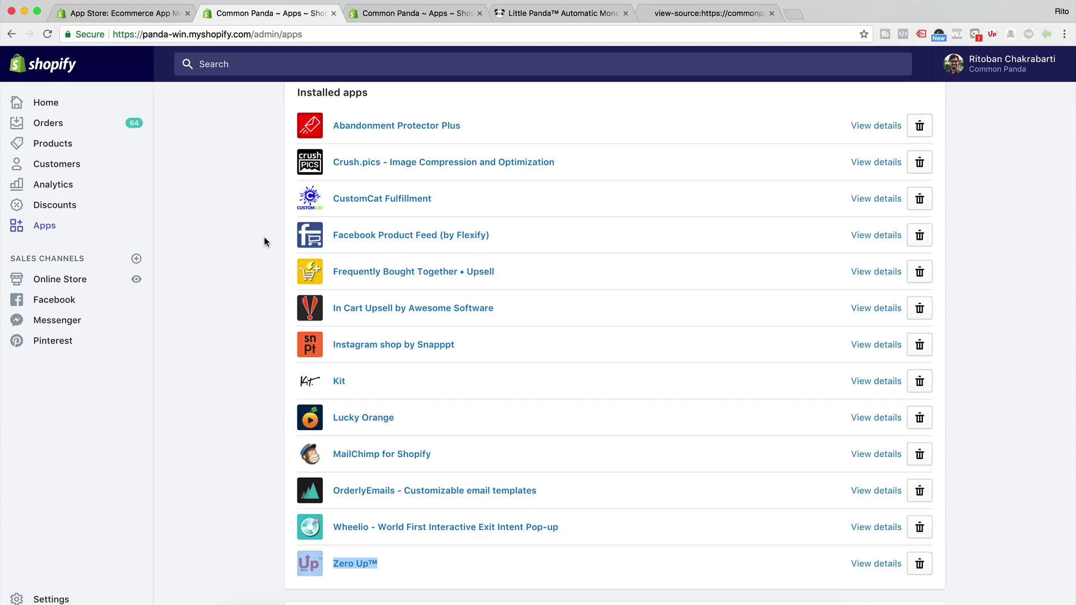
scroll(264, 236, "down", 5)
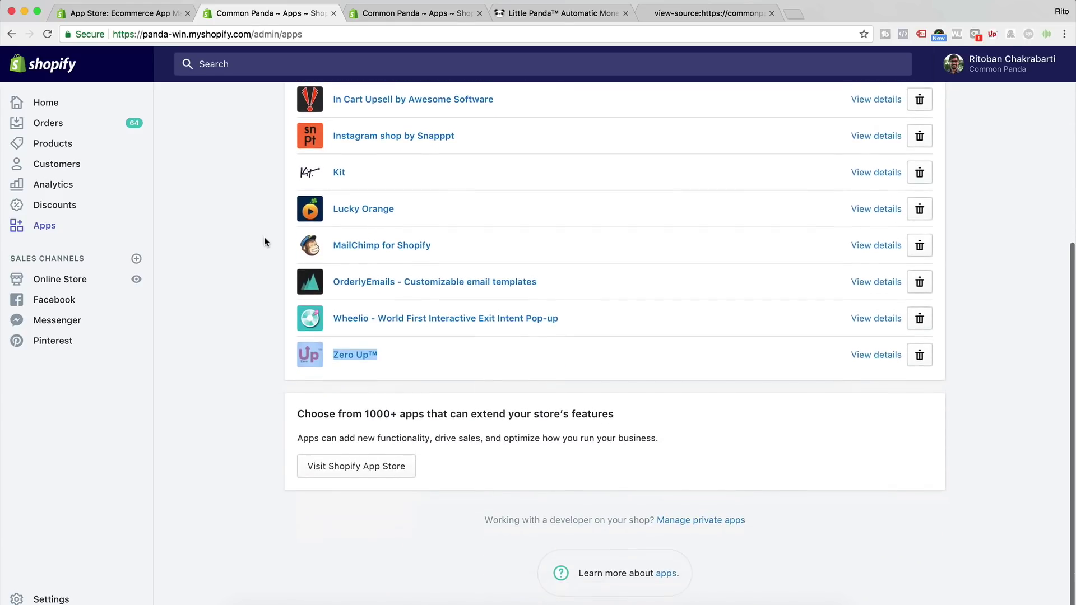
scroll(264, 236, "up", 8)
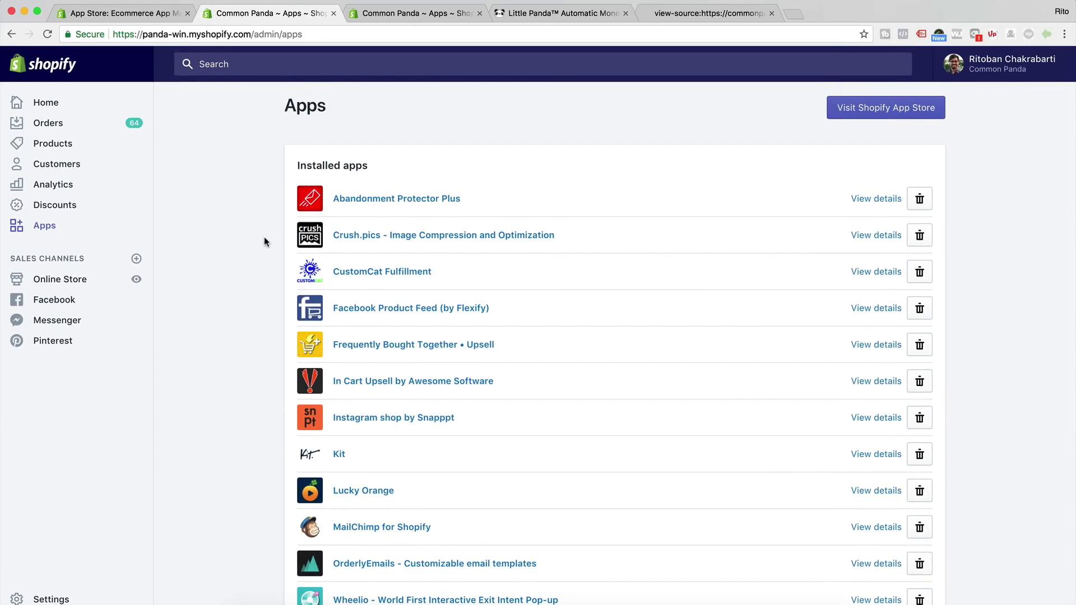
scroll(264, 237, "down", 6)
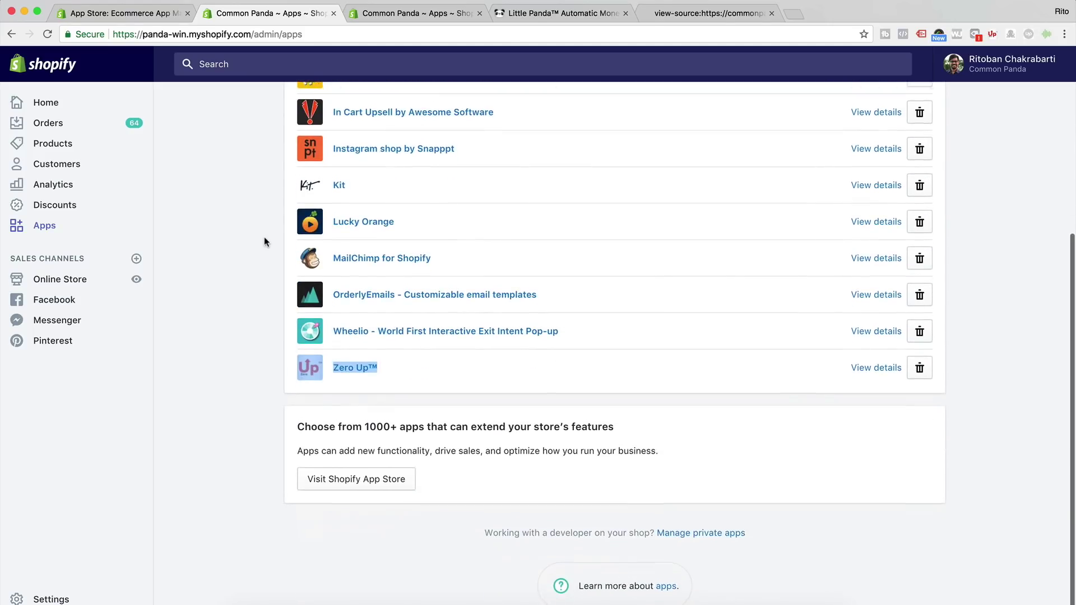
scroll(264, 237, "up", 4)
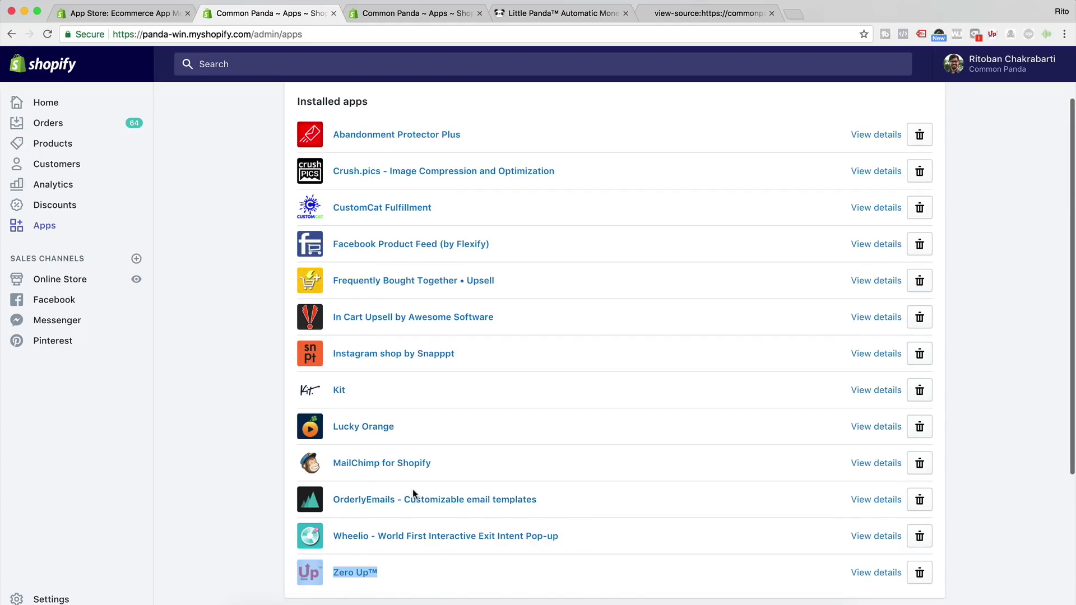
left_click(207, 502)
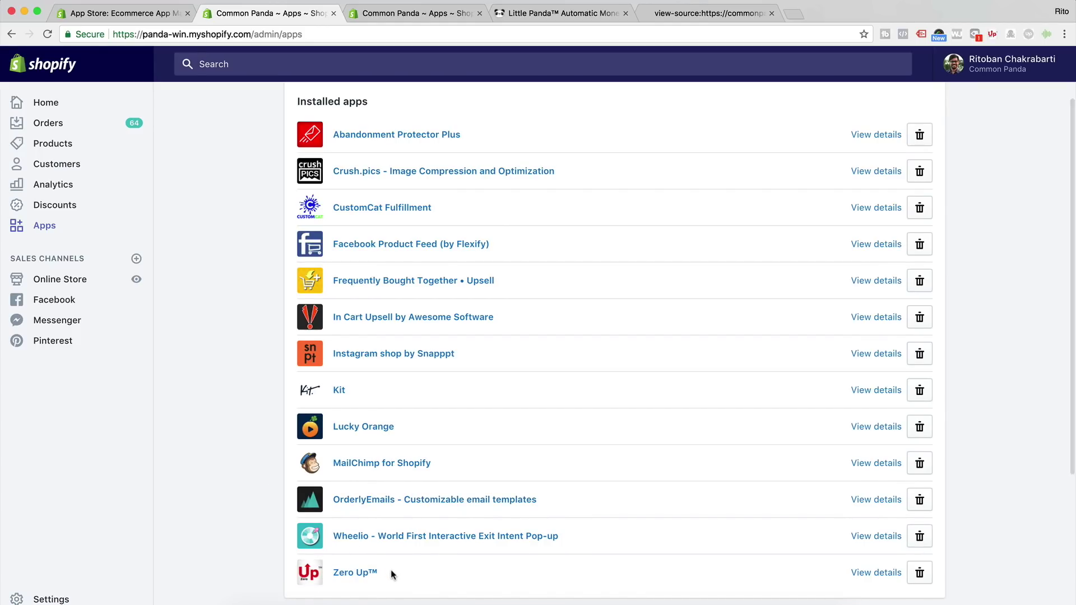
left_click_drag(393, 575, 282, 576)
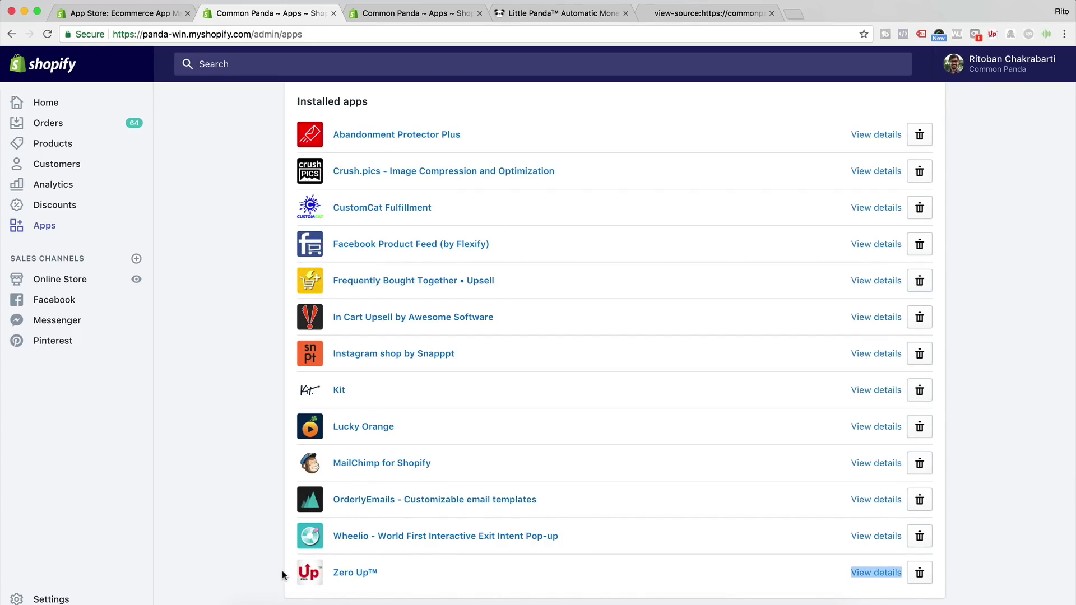
left_click(272, 567)
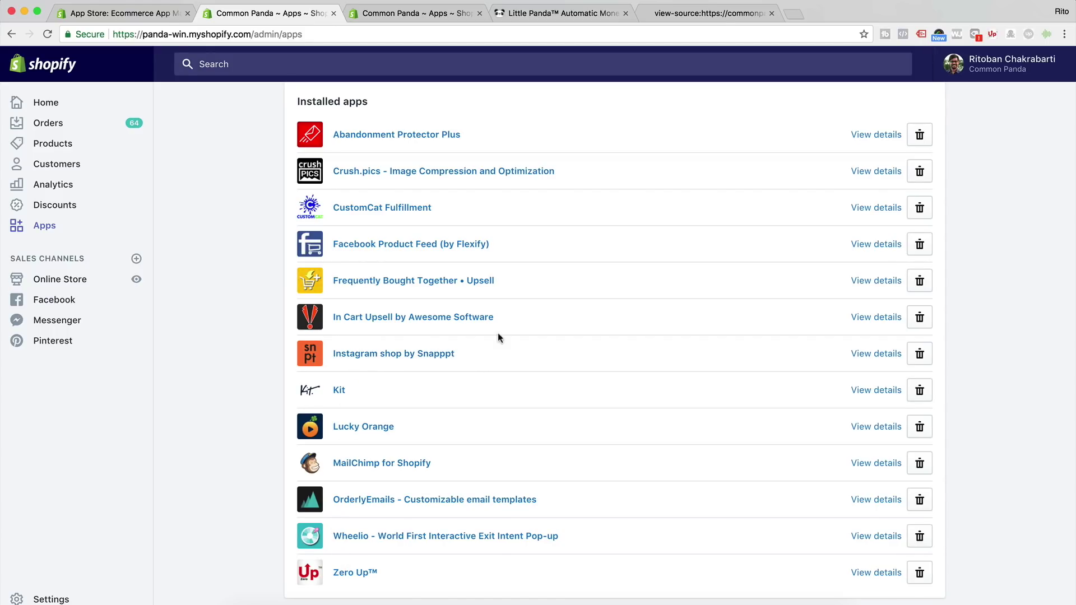
Step: Switch to the Shopify App Store and browse the full Recommended for you collection
left_click(115, 13)
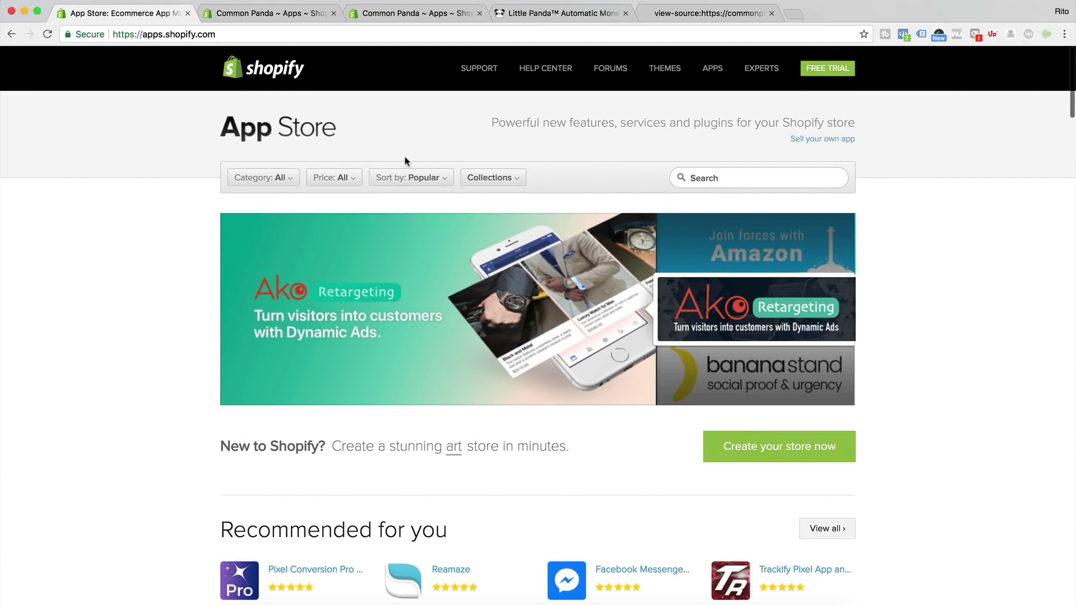
scroll(644, 246, "down", 2)
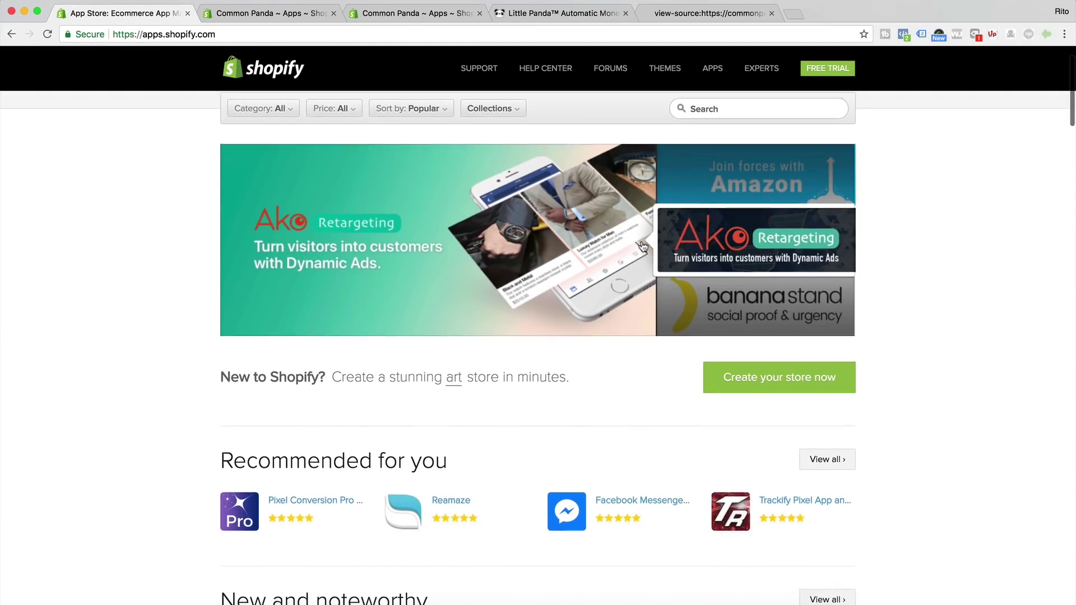
scroll(642, 245, "down", 5)
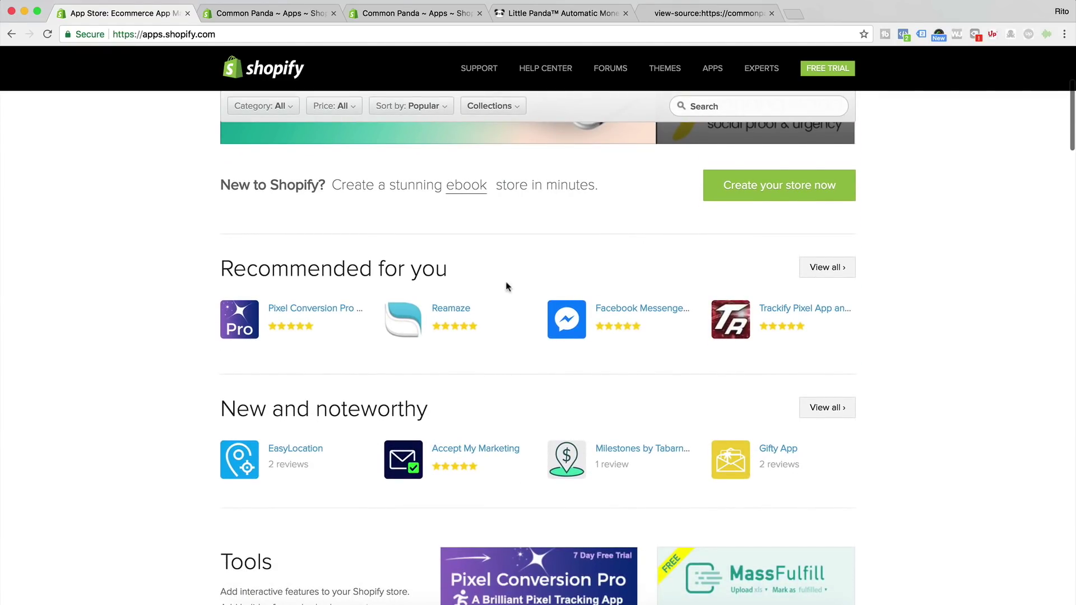
left_click(812, 268)
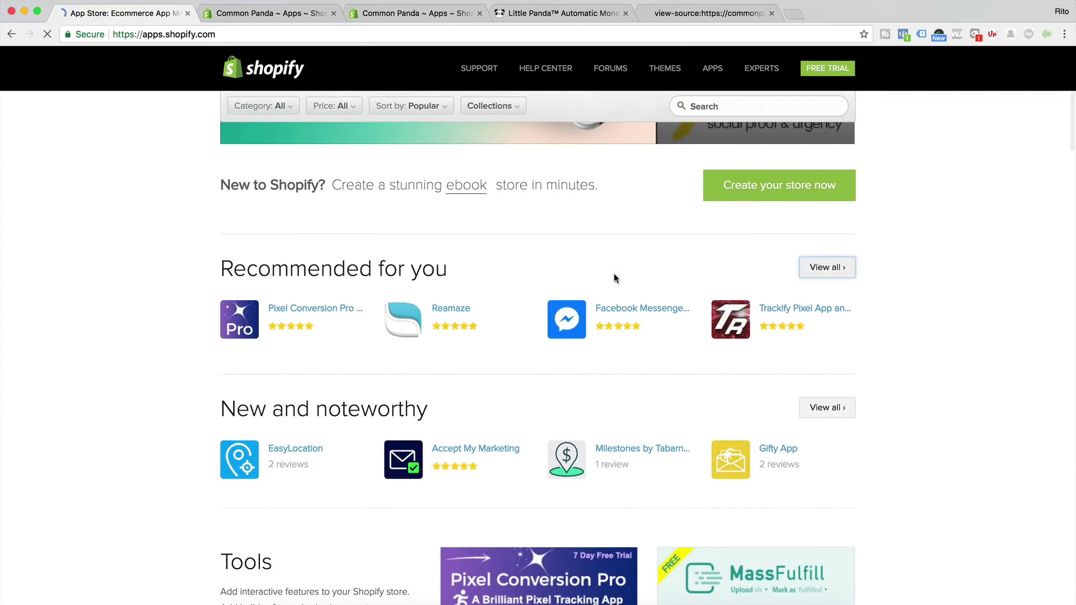
scroll(408, 231, "down", 4)
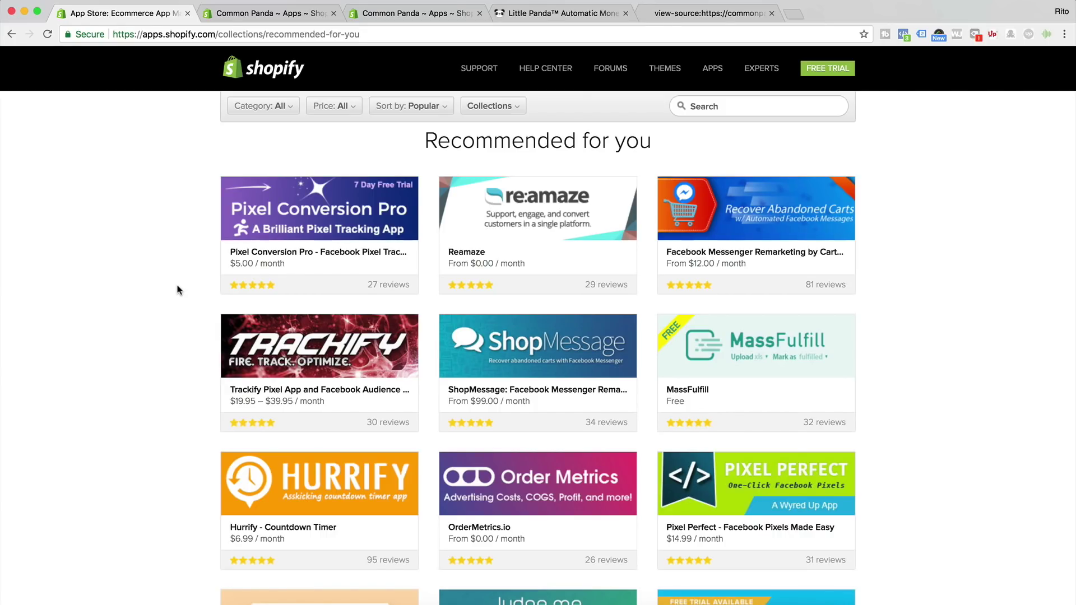
scroll(178, 290, "down", 5)
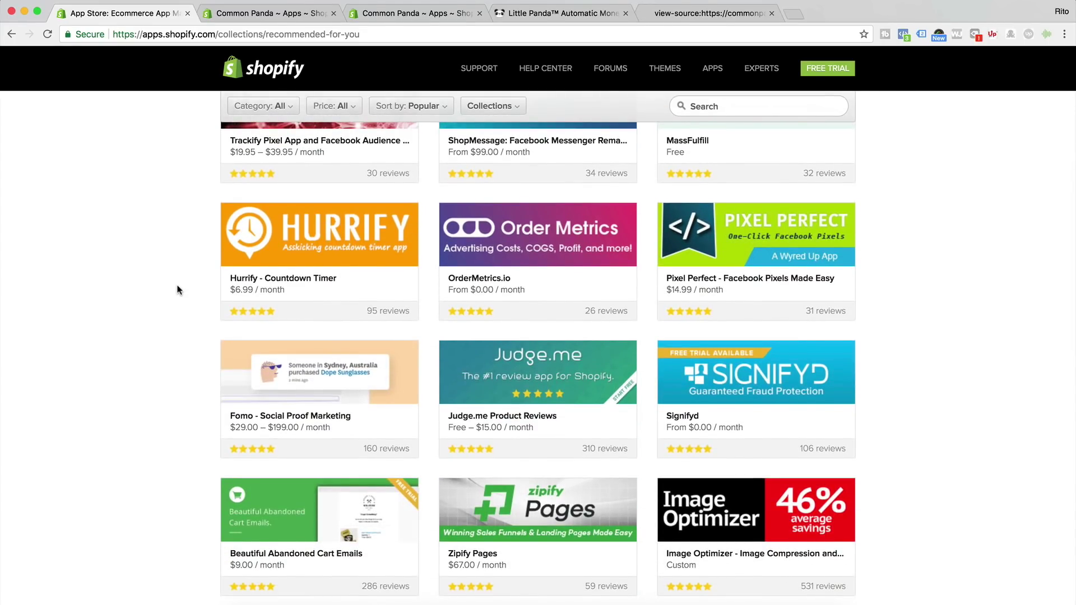
scroll(179, 290, "down", 2)
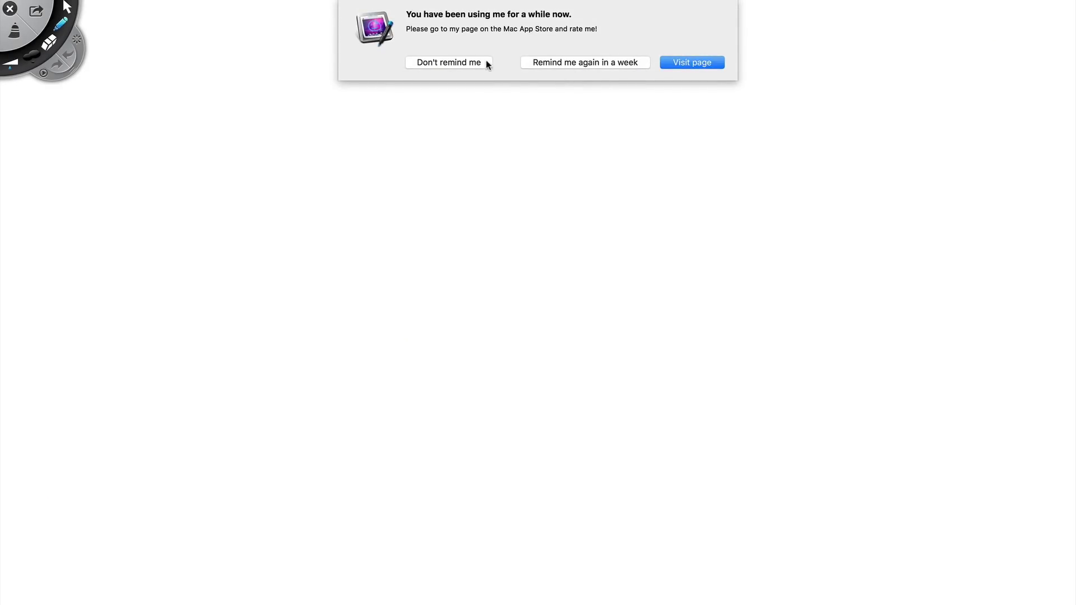
Step: Permanently dismiss the whiteboard's rating reminder and draw two upright rectangles side by side, the second one taller
left_click(486, 63)
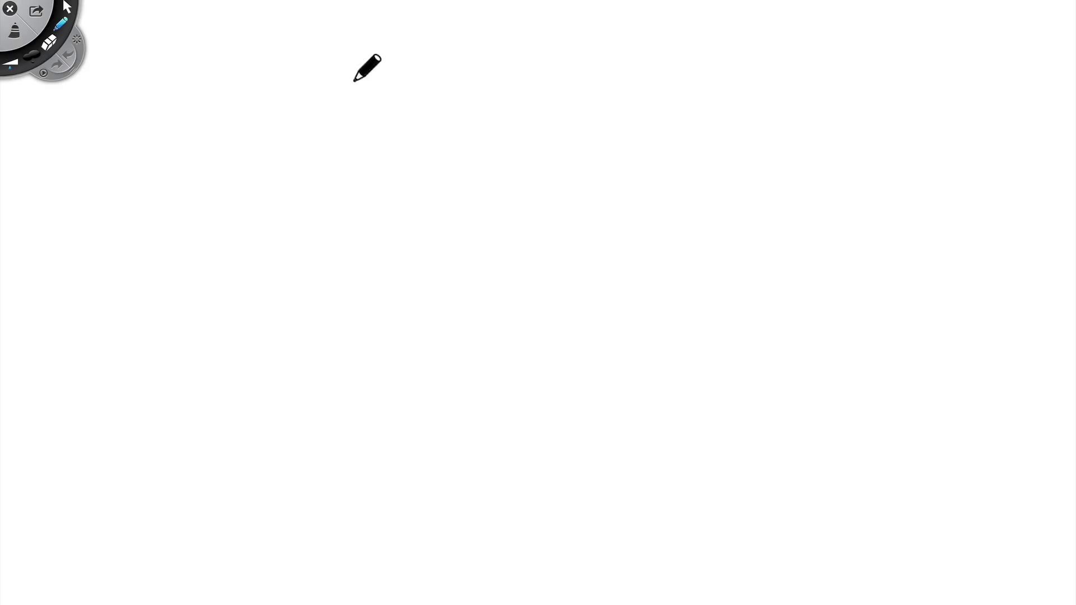
mouse_move(312, 74)
left_mouse_down()
mouse_move(187, 77)
mouse_move(236, 301)
mouse_move(386, 137)
mouse_move(319, 73)
left_mouse_up()
mouse_move(748, 79)
left_mouse_down()
mouse_move(592, 292)
mouse_move(797, 395)
mouse_move(778, 95)
mouse_move(746, 83)
left_mouse_up()
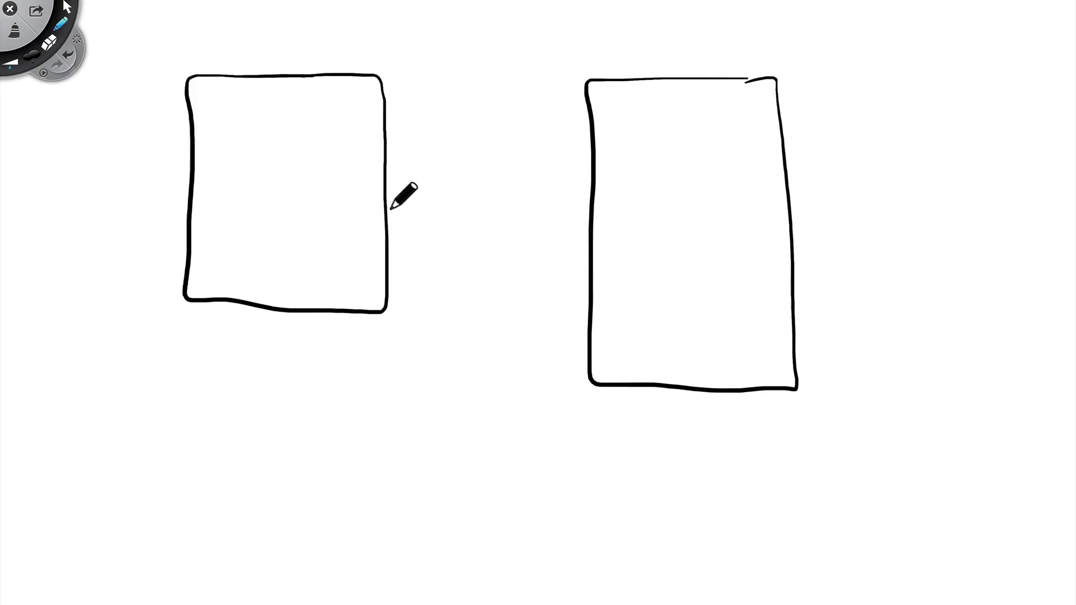
Step: Handwrite the heading "THEME" above and between the two rectangles
left_click_drag(424, 19, 453, 12)
left_click_drag(447, 14, 443, 40)
left_click_drag(465, 13, 457, 38)
mouse_move(466, 17)
left_mouse_down()
mouse_move(468, 42)
mouse_move(475, 25)
mouse_move(515, 28)
mouse_move(522, 5)
left_mouse_up()
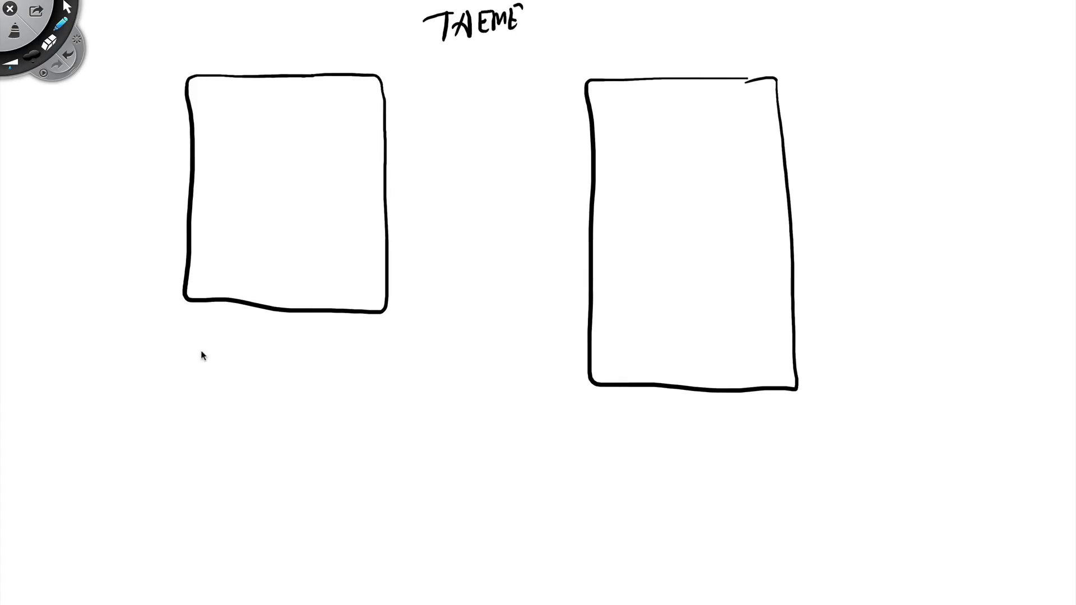
Step: Handwrite the label "CONVERSION" beneath the shorter rectangle and underline it
left_click_drag(208, 348, 207, 363)
mouse_move(225, 357)
left_mouse_down()
mouse_move(219, 365)
mouse_move(227, 356)
left_mouse_up()
mouse_move(231, 363)
left_mouse_down()
mouse_move(237, 351)
mouse_move(264, 364)
left_mouse_up()
left_click_drag(264, 364, 272, 347)
left_click_drag(279, 347, 289, 371)
mouse_move(305, 350)
left_mouse_down()
mouse_move(293, 367)
mouse_move(309, 366)
left_mouse_up()
mouse_move(323, 357)
left_mouse_down()
mouse_move(347, 349)
mouse_move(182, 382)
left_mouse_up()
left_click(342, 378)
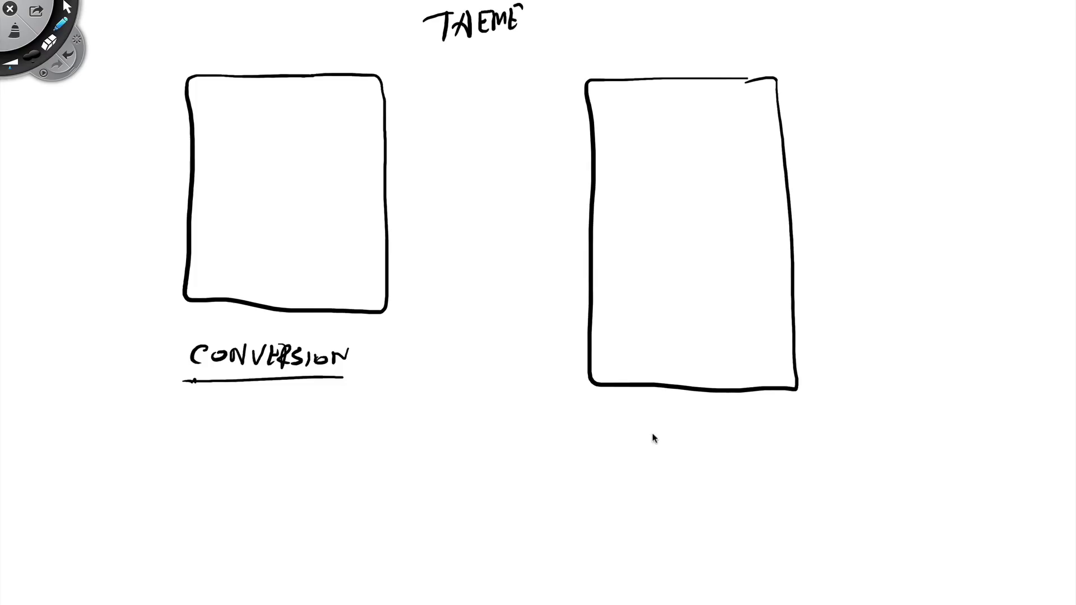
Step: Handwrite "X CONVERSION" beneath the taller rectangle and underline it
mouse_move(597, 402)
left_mouse_down()
mouse_move(624, 417)
mouse_move(591, 441)
left_mouse_up()
mouse_move(644, 417)
left_mouse_down()
mouse_move(644, 435)
mouse_move(681, 425)
left_mouse_up()
mouse_move(687, 423)
left_mouse_down()
mouse_move(776, 418)
mouse_move(785, 445)
mouse_move(603, 455)
left_mouse_up()
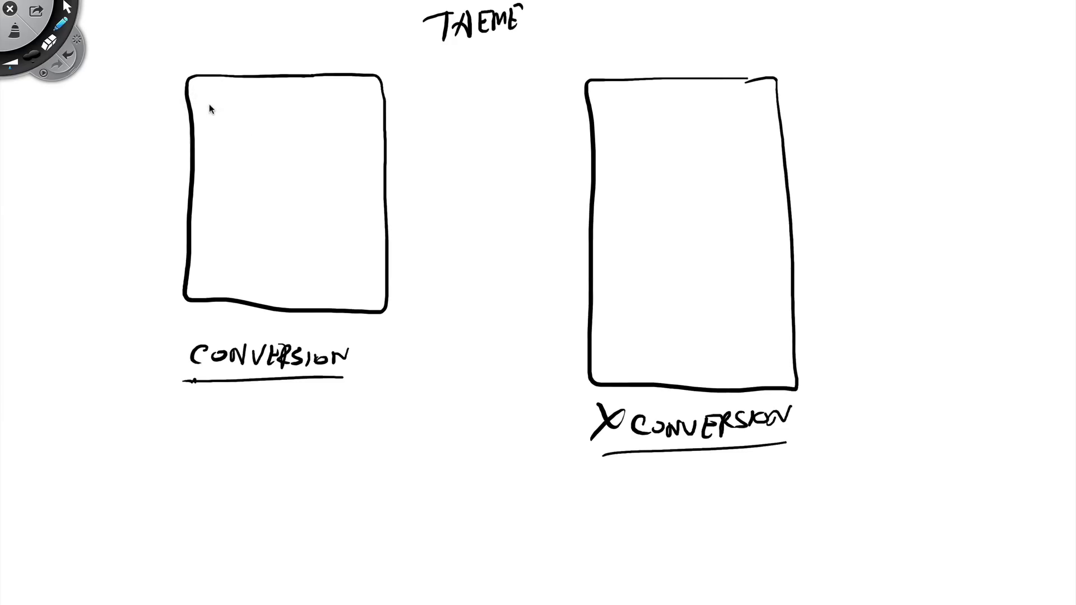
Step: Write "CBOOSTER" under the shorter rectangle's CONVERSION label and draw a hatched header band across the top of that rectangle
left_click_drag(197, 399, 190, 419)
mouse_move(201, 399)
left_mouse_down()
mouse_move(201, 420)
mouse_move(267, 398)
mouse_move(268, 419)
mouse_move(300, 414)
left_mouse_up()
mouse_move(193, 103)
left_mouse_down()
mouse_move(372, 110)
mouse_move(277, 119)
mouse_move(373, 97)
mouse_move(361, 85)
left_mouse_up()
left_click_drag(270, 101, 345, 84)
left_click_drag(229, 98, 256, 85)
mouse_move(199, 96)
left_mouse_down()
mouse_move(232, 82)
mouse_move(211, 81)
left_mouse_up()
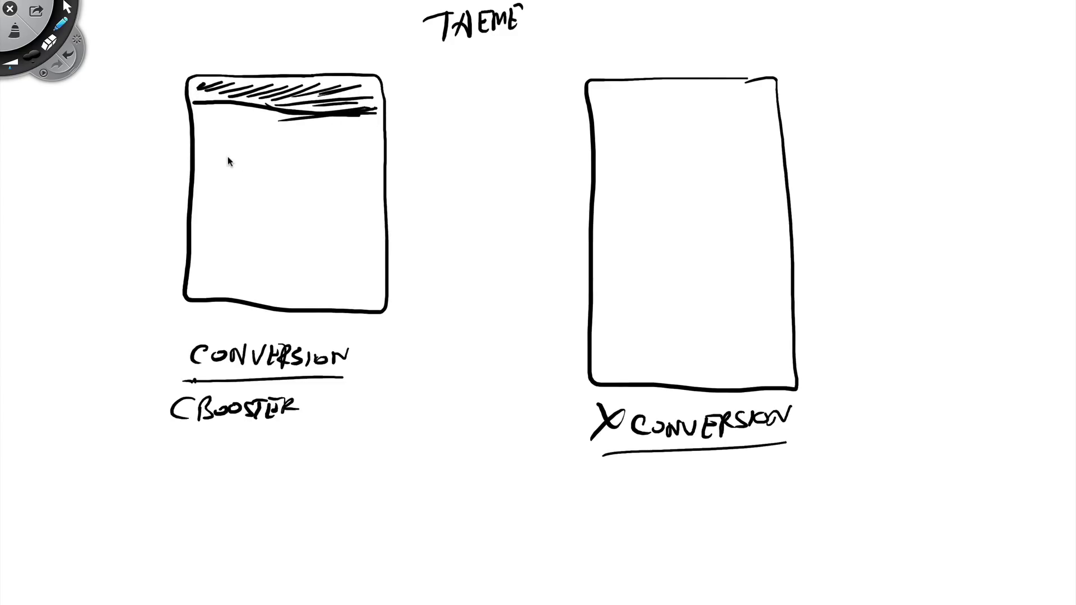